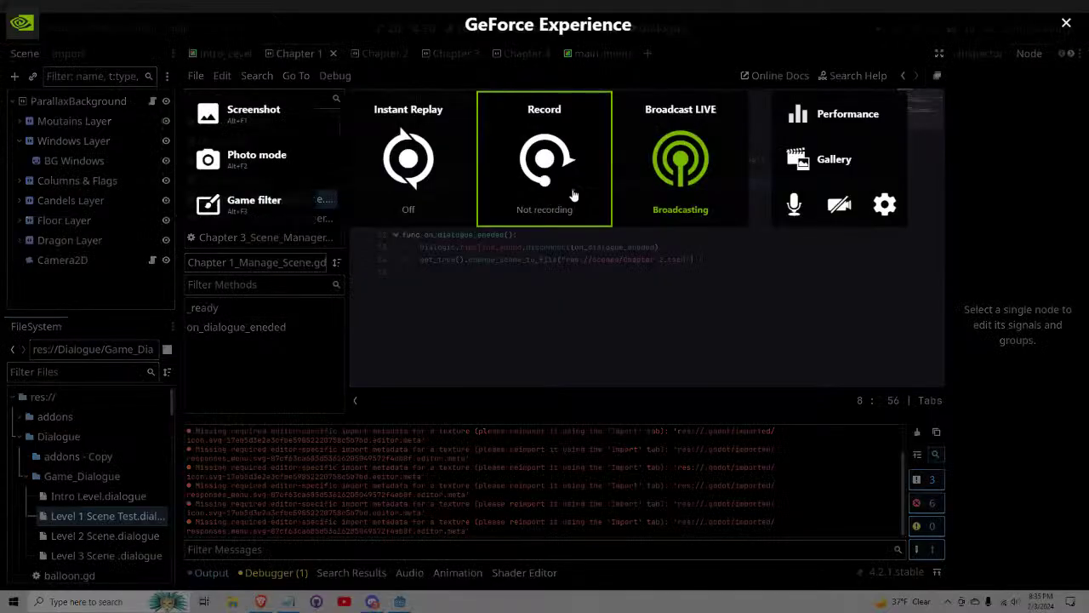
Back out of GeForce Experience's Broadcast LIVE settings and close the overlay to reach the Godot editor
left_click(653, 213)
left_click(630, 291)
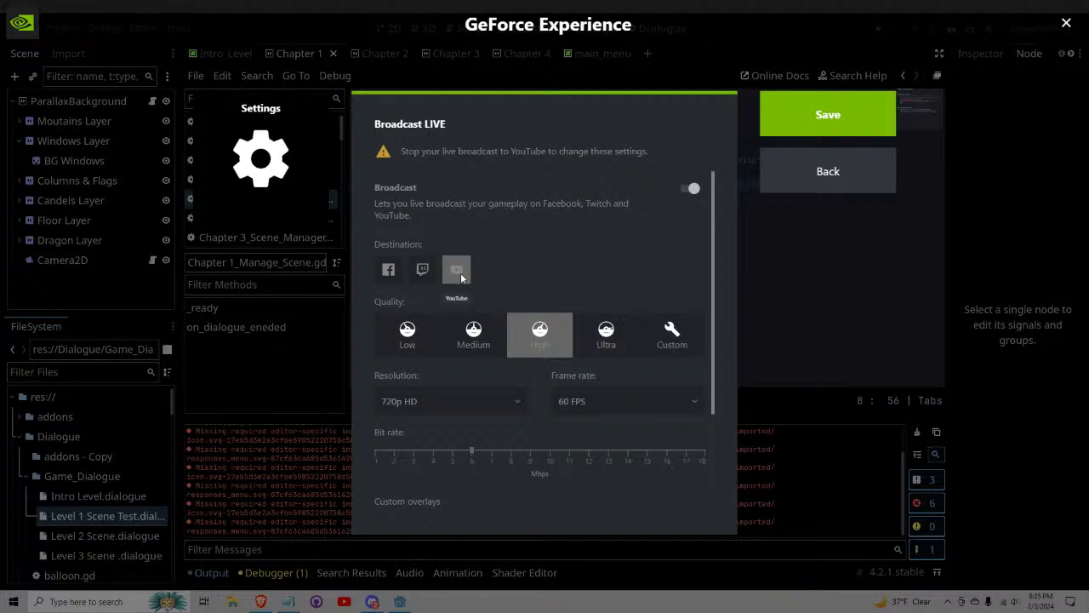
left_click(815, 175)
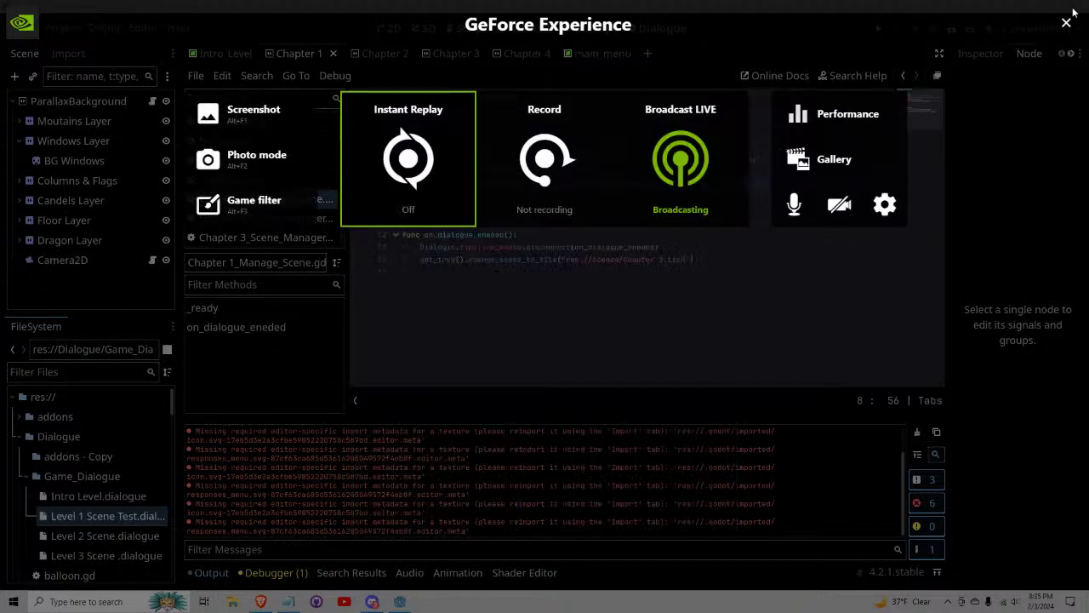
left_click(1066, 23)
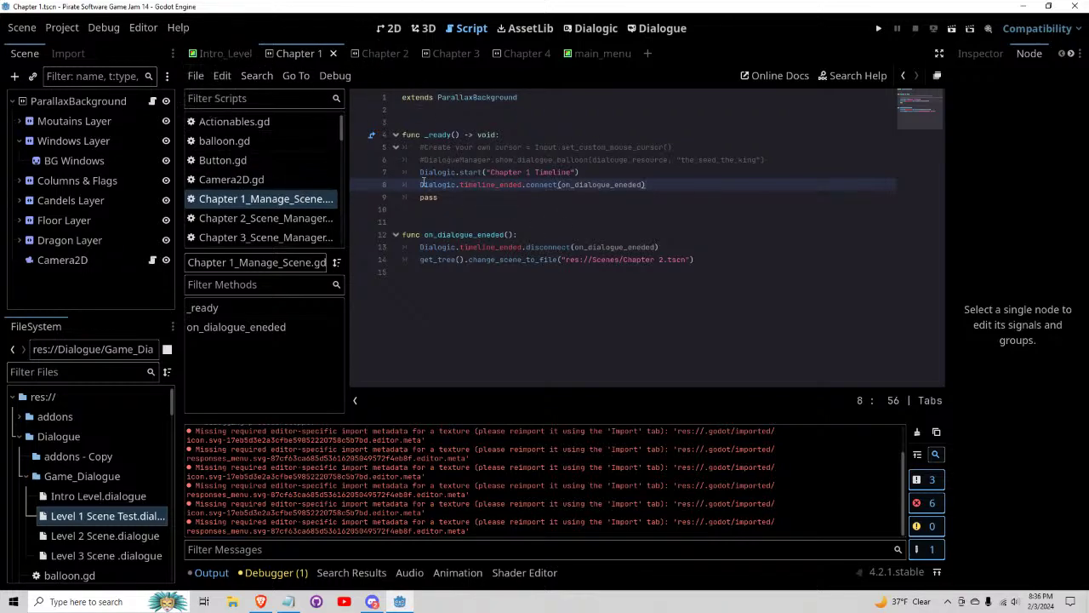
left_click_drag(417, 184, 654, 185)
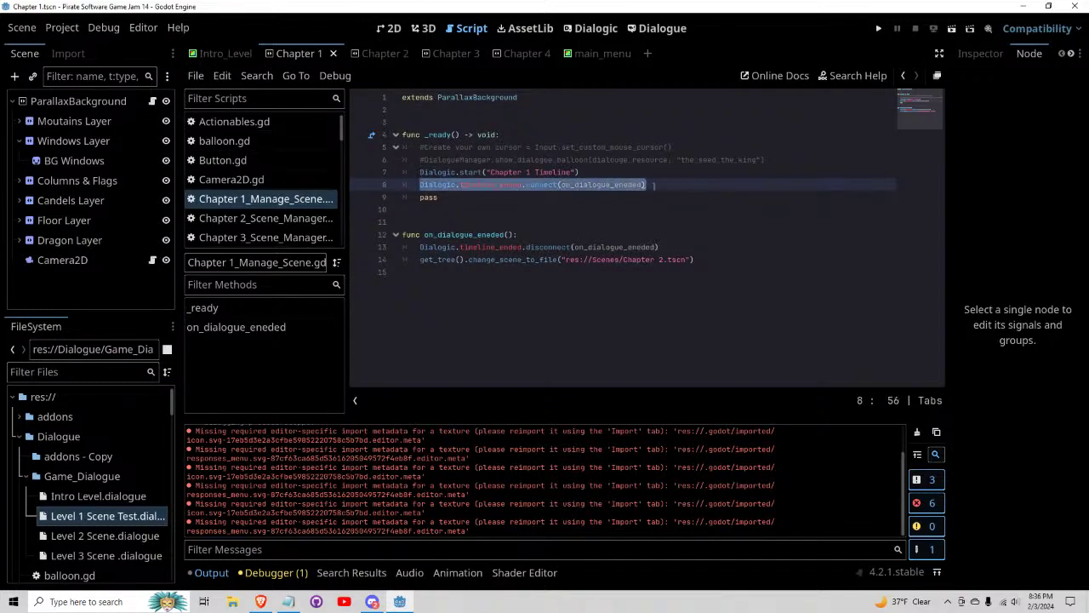
left_click(626, 185)
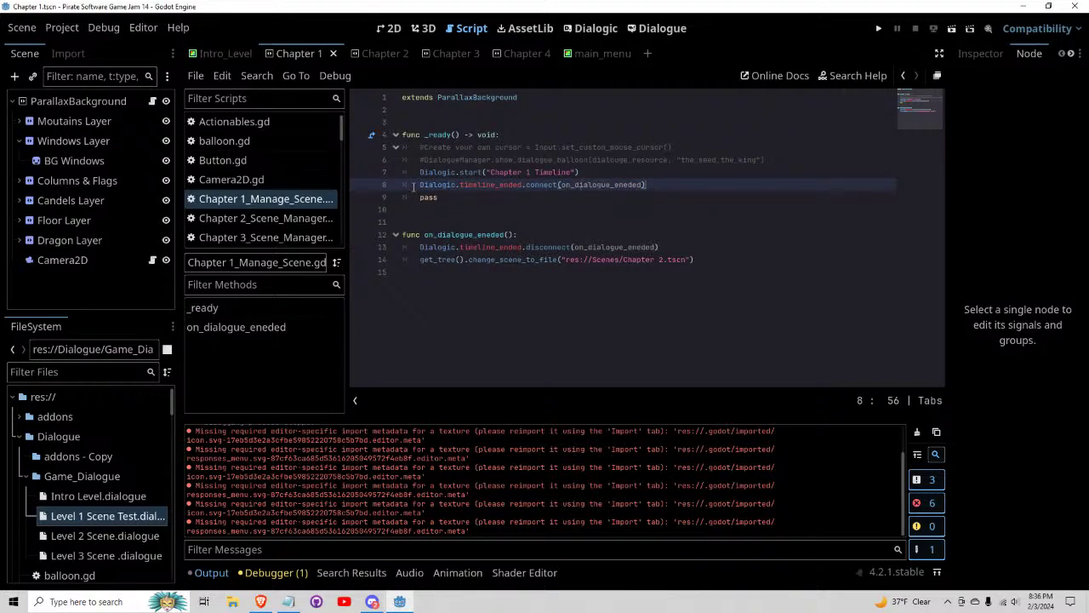
left_click_drag(417, 184, 660, 186)
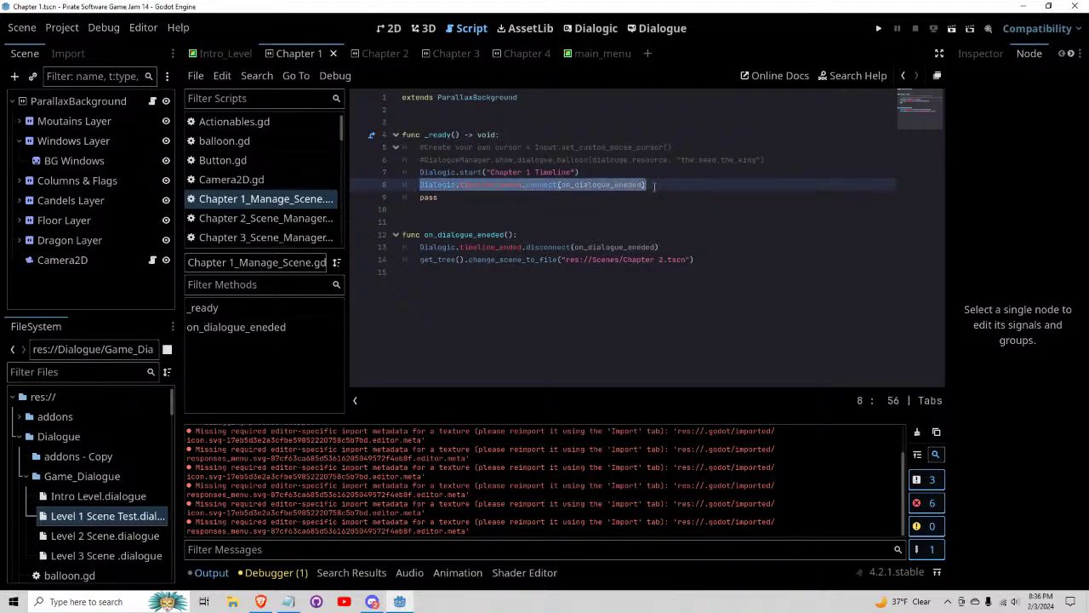
left_click(660, 186)
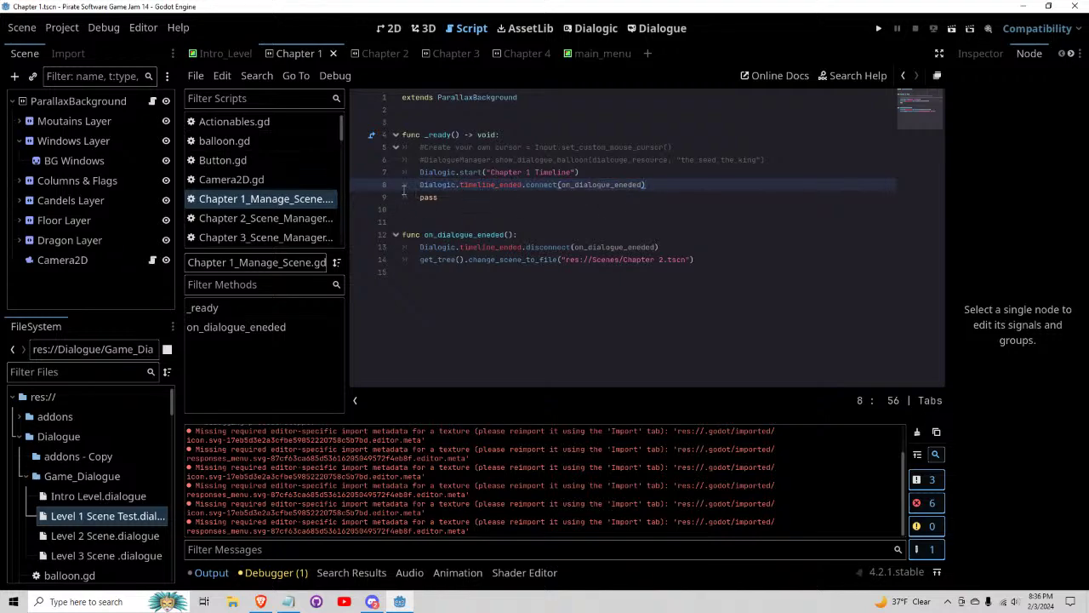
left_click_drag(404, 193, 442, 201)
left_click(486, 247)
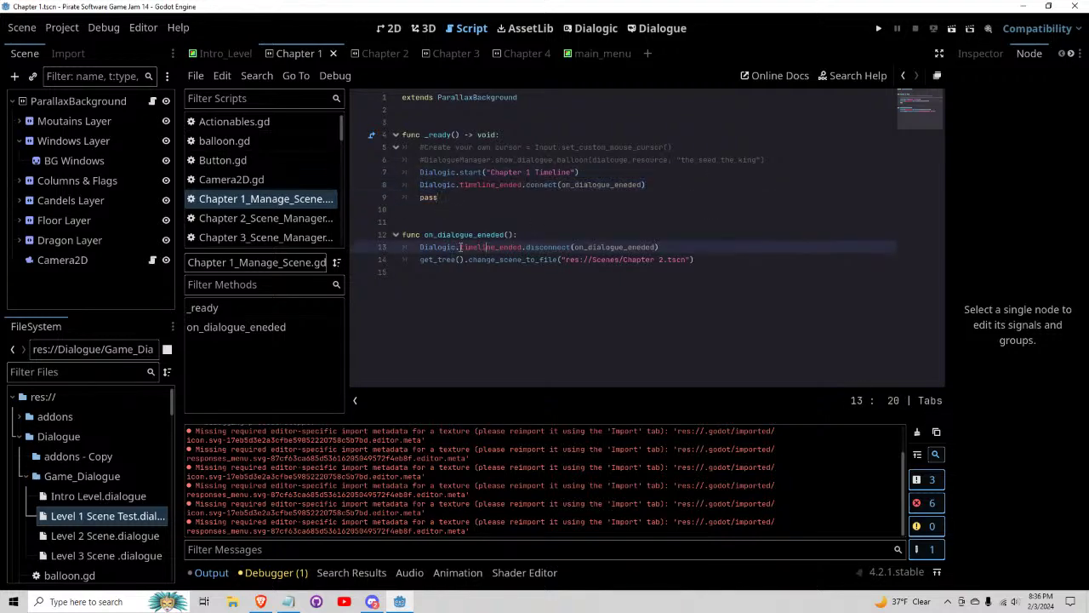
left_click_drag(420, 249, 672, 247)
left_click(672, 247)
triple_click(410, 183)
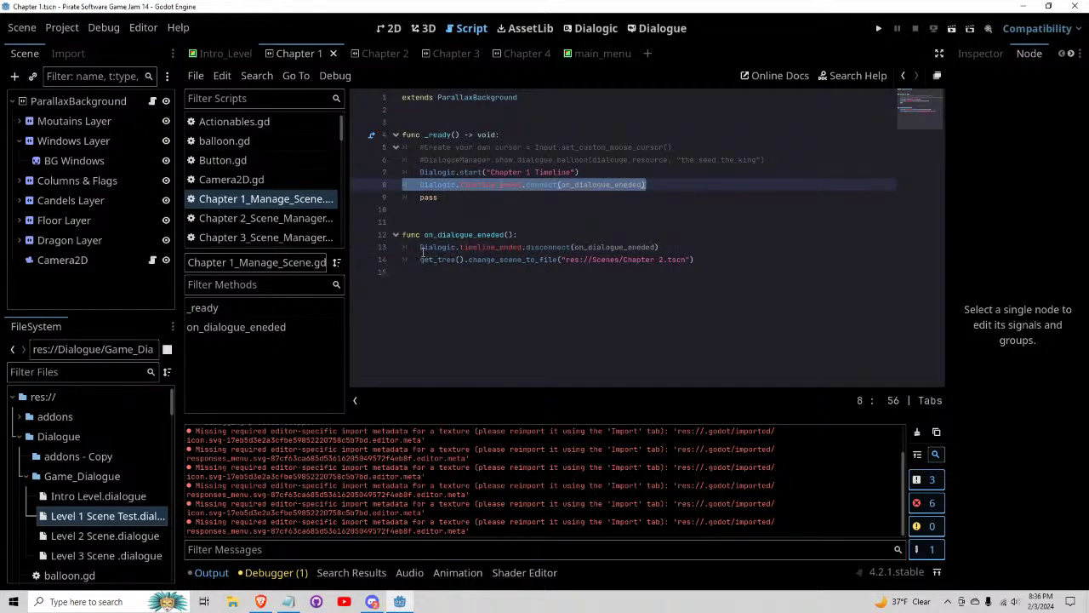
left_click_drag(419, 246, 544, 247)
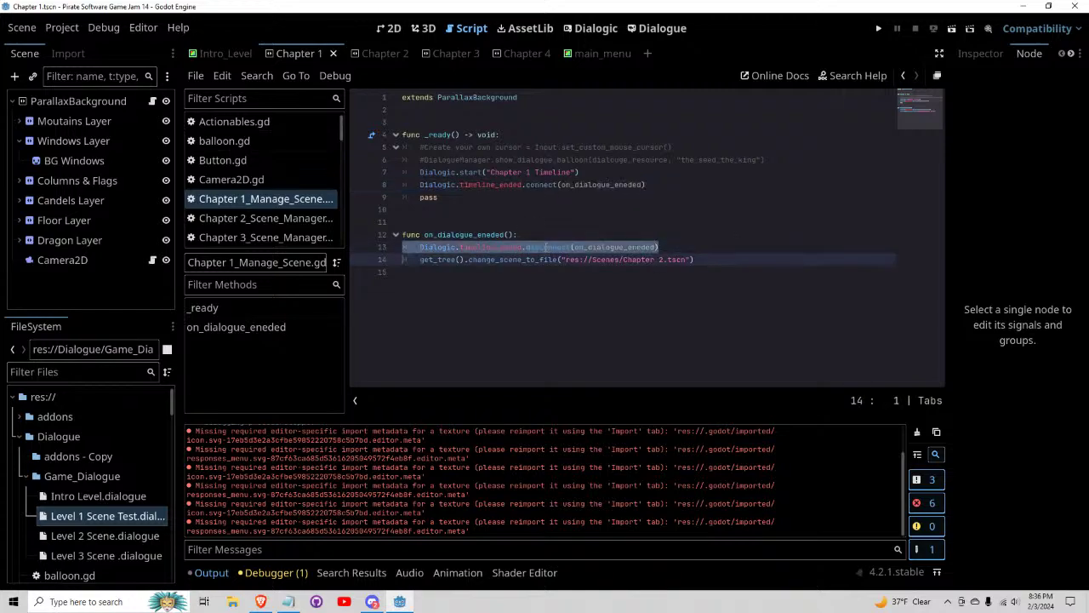
mouse_move(420, 260)
left_mouse_down()
mouse_move(695, 259)
mouse_move(415, 263)
left_mouse_up()
left_click(701, 258)
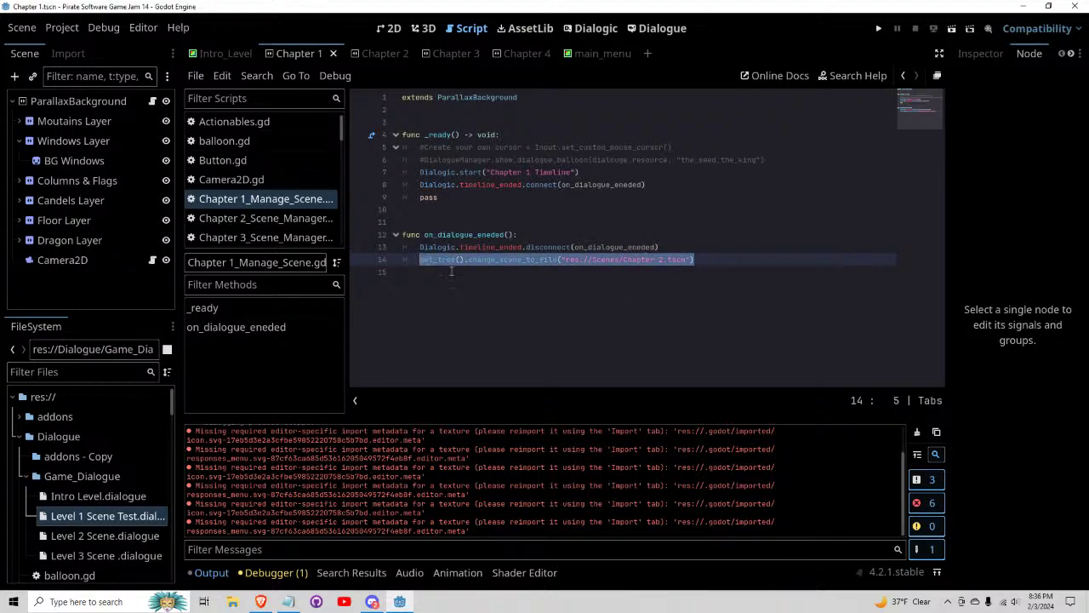
left_click(452, 271)
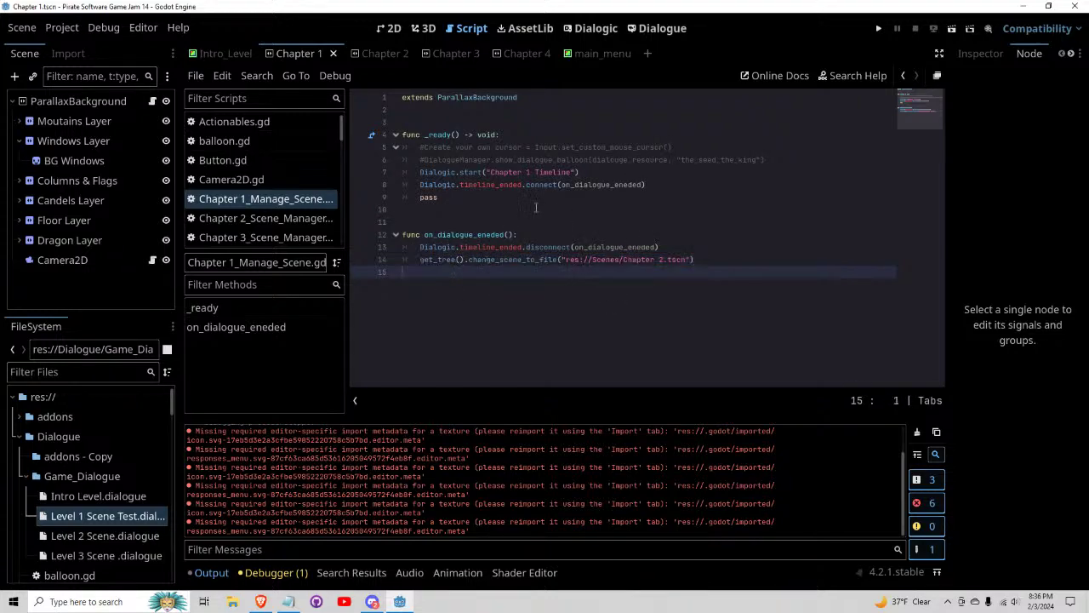
Run the project with F5 from the Intro_Level scene and start the quest from the title screen
left_click(220, 55)
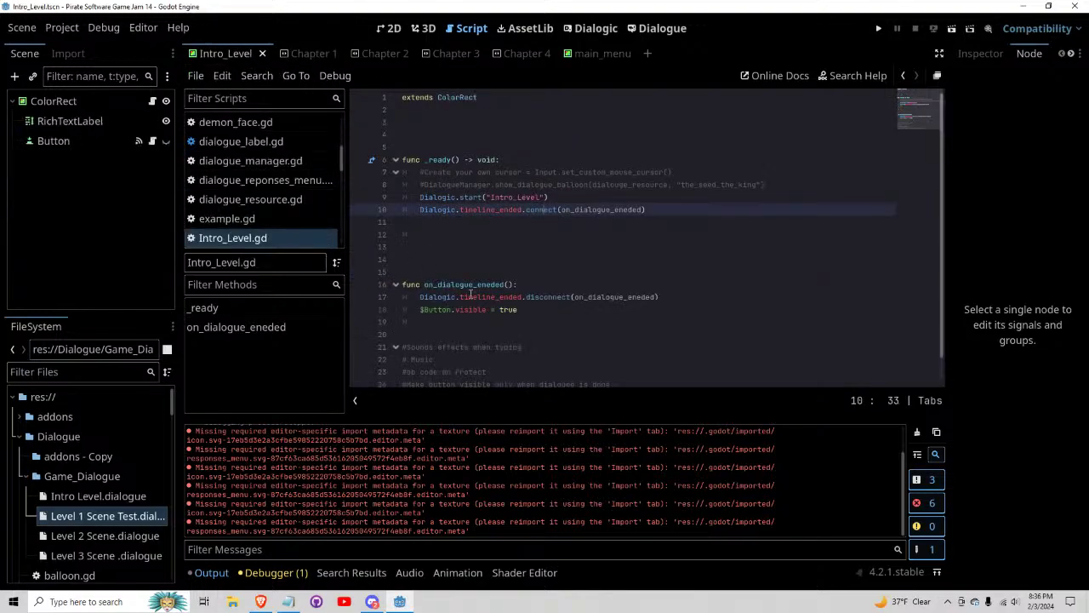
left_click(526, 237)
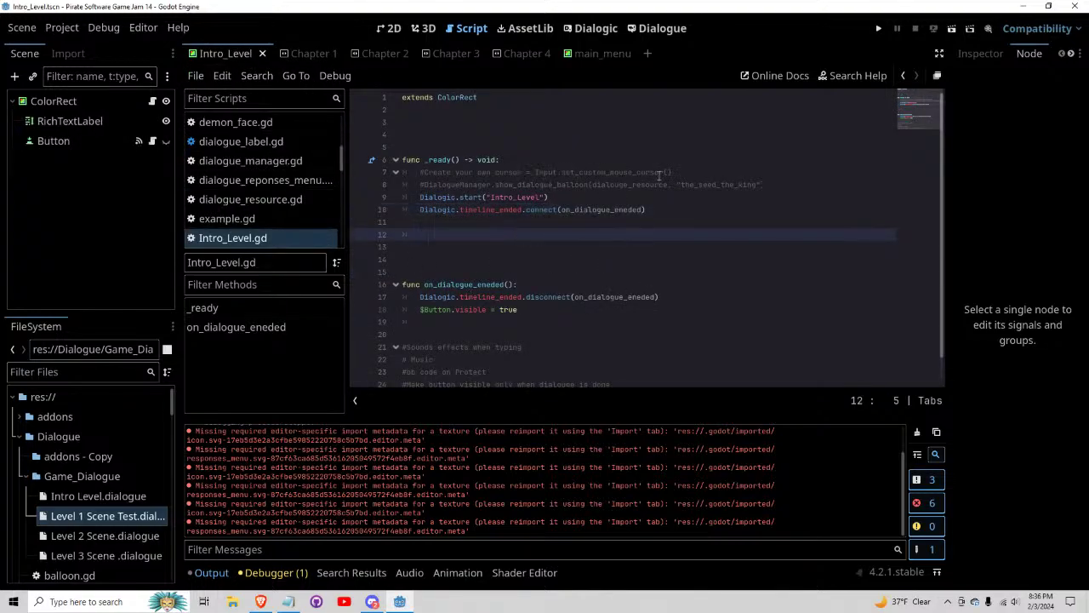
key("F5")
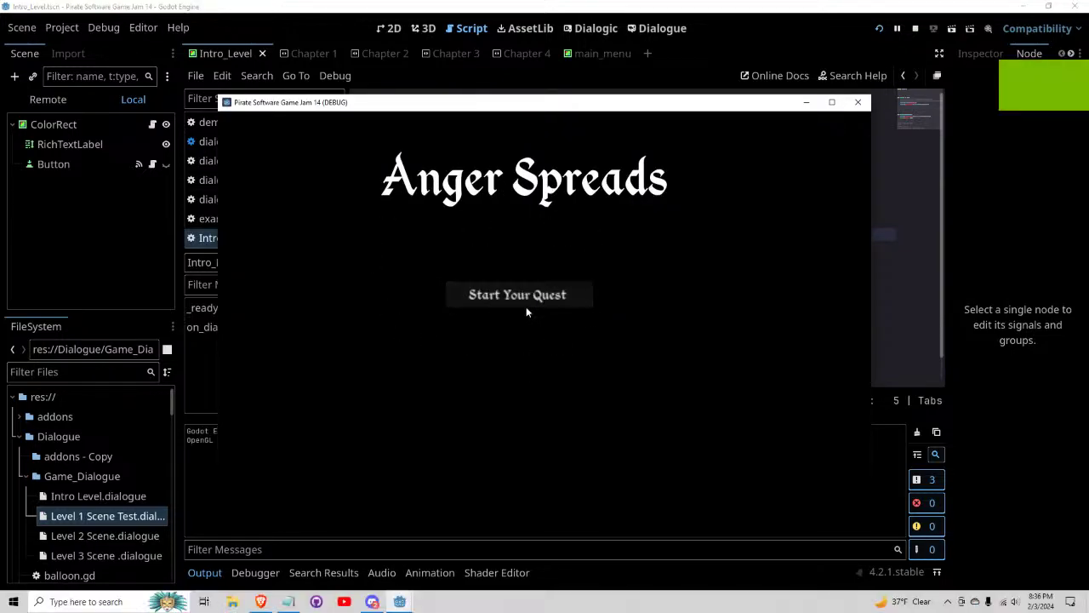
left_click(510, 300)
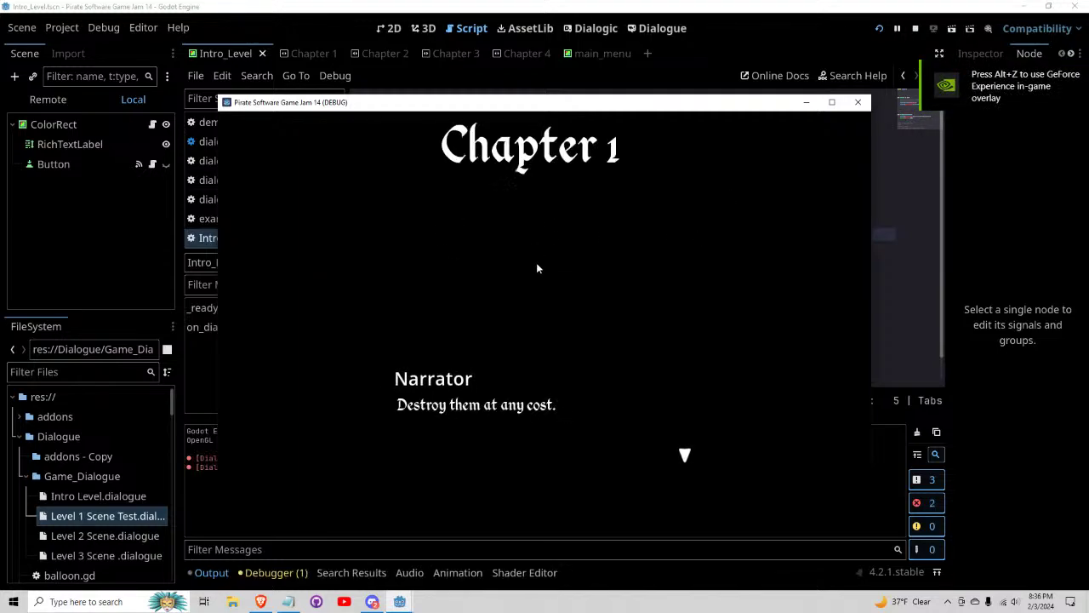
Advance nine Narrator lines of Chapter 1 until 'If you fail they will die.' appears
left_click(537, 265)
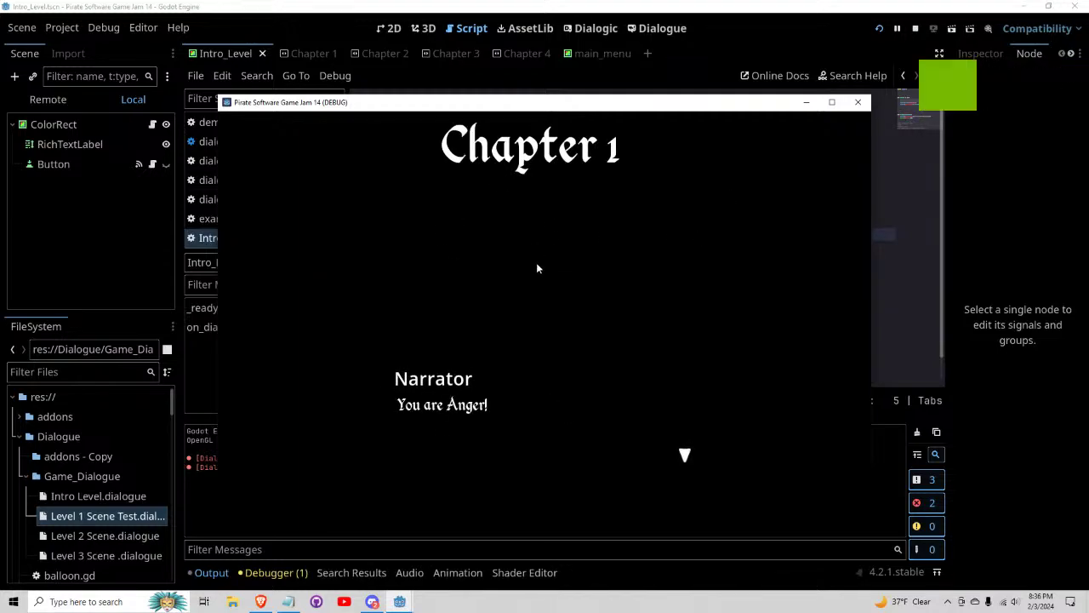
left_click(537, 268)
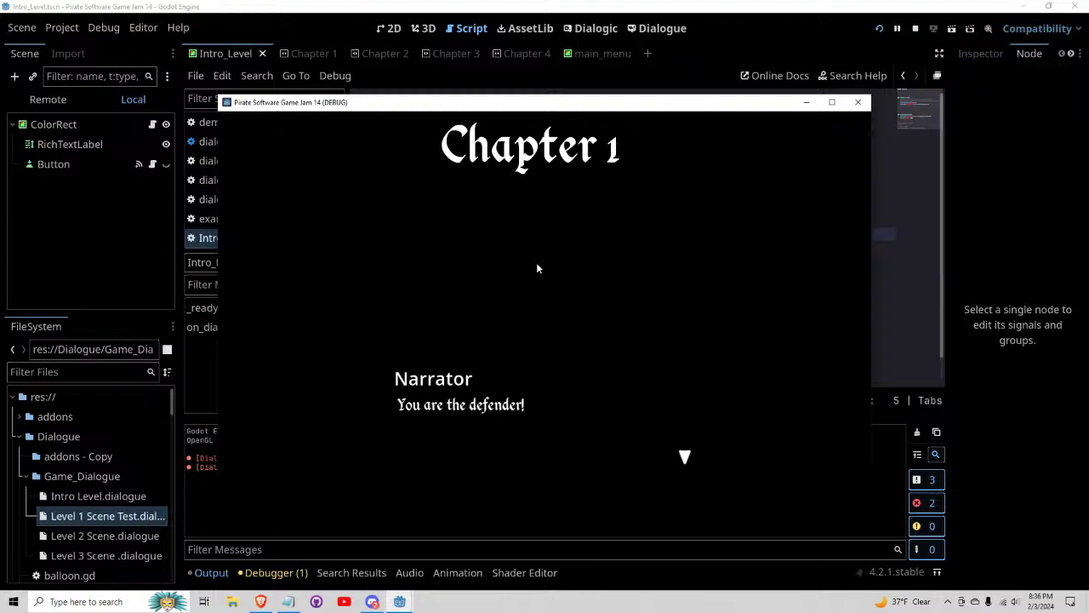
left_click(537, 269)
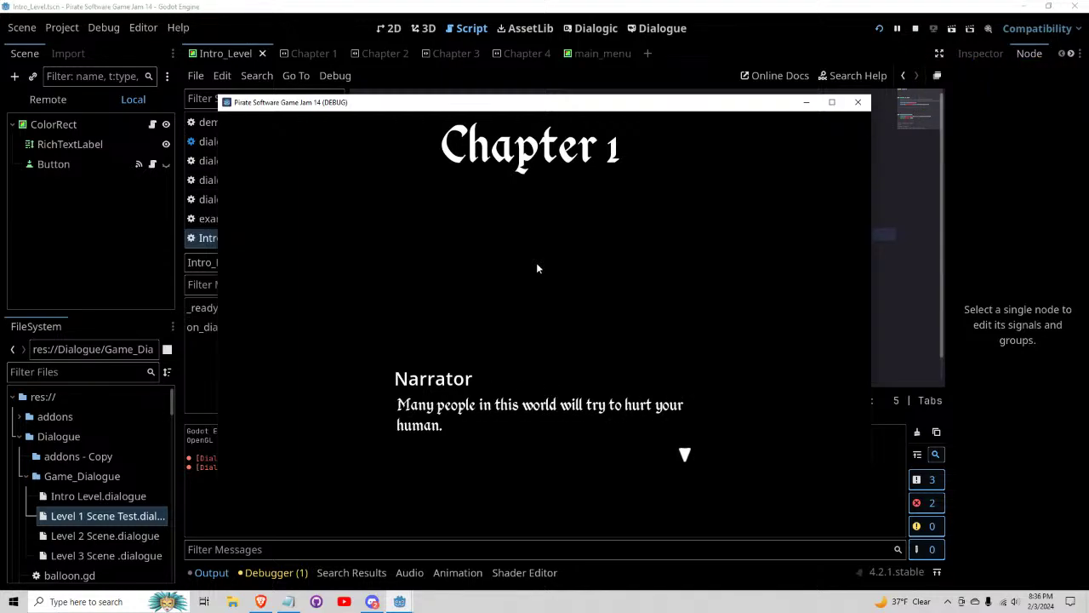
left_click(537, 268)
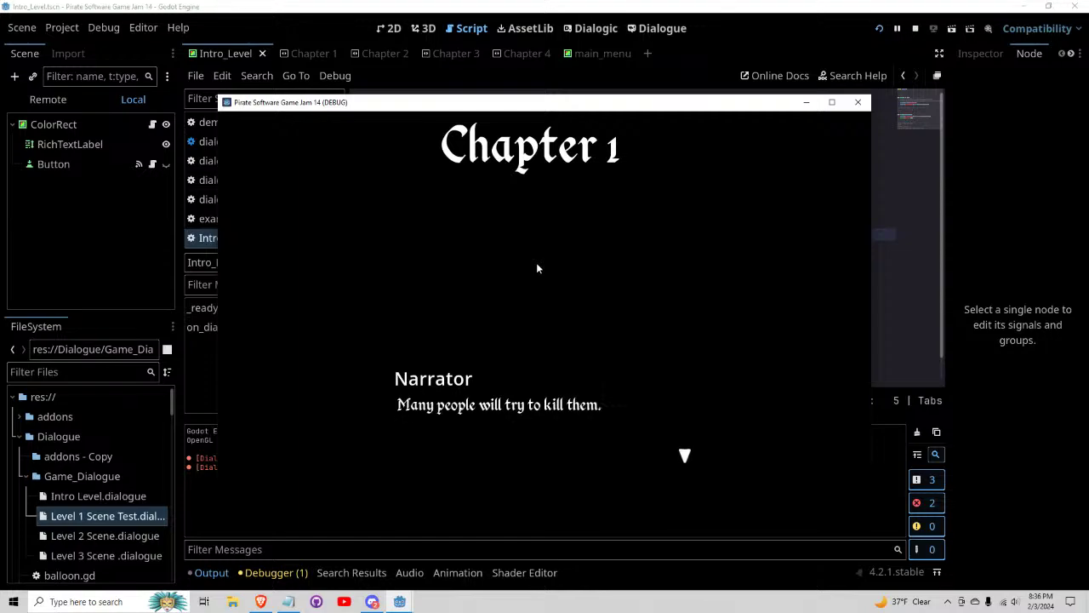
left_click(537, 269)
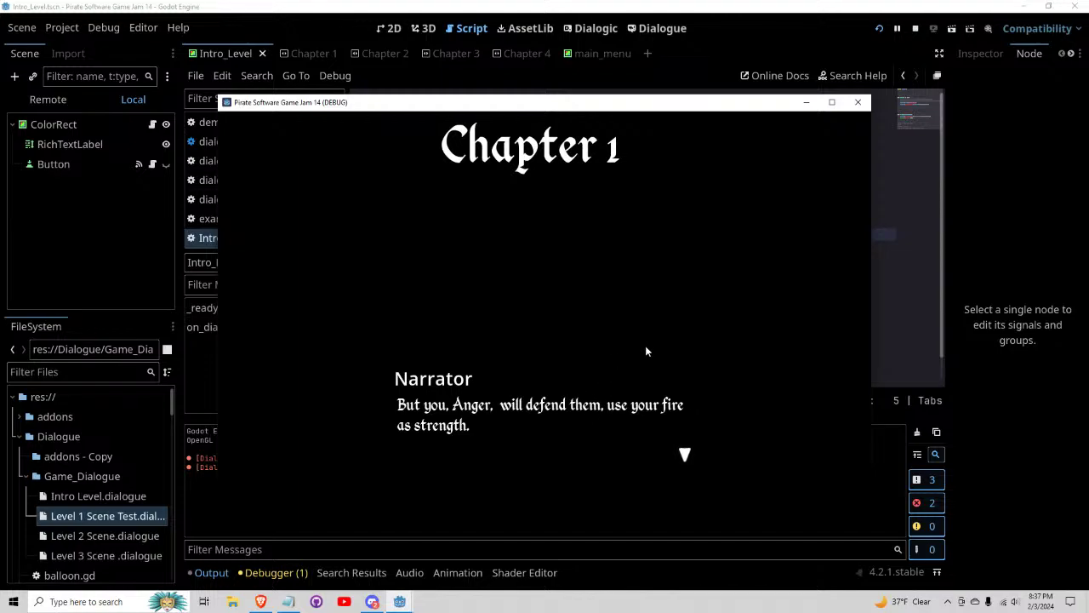
key("space")
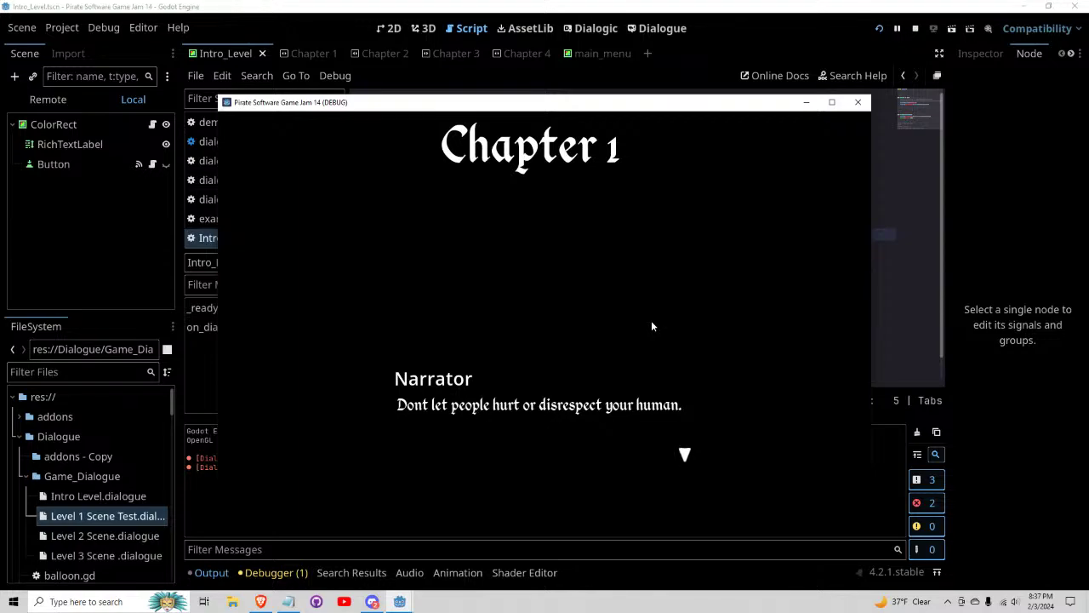
key("space")
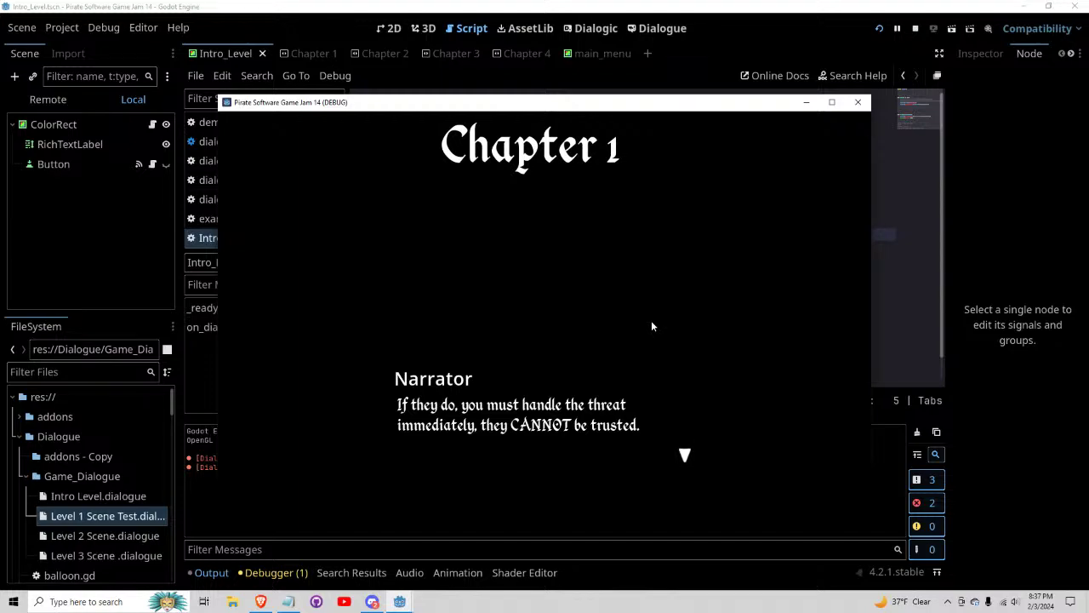
key("space")
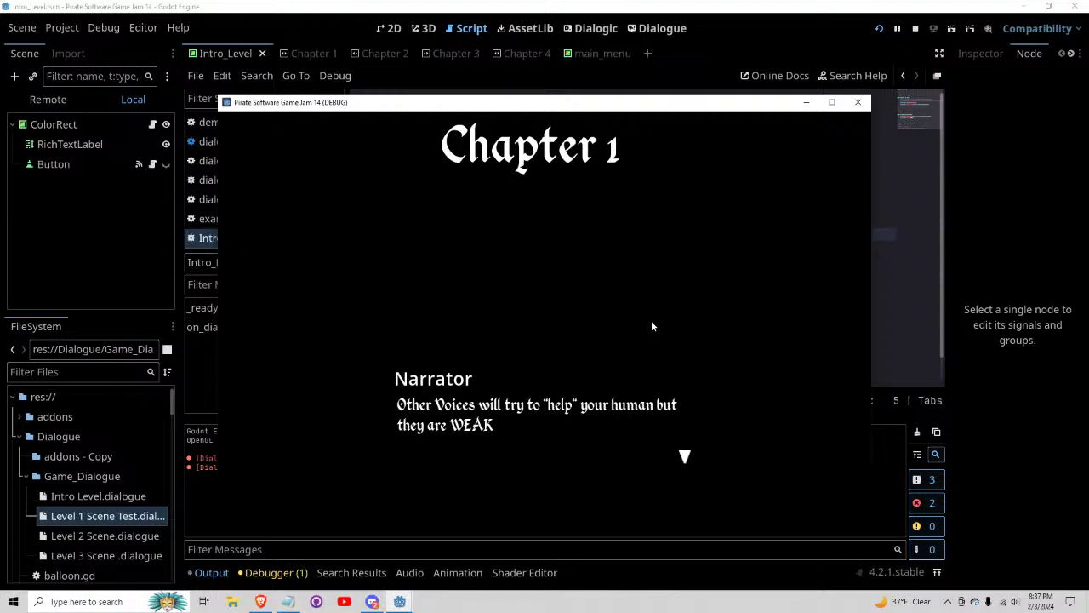
key("space")
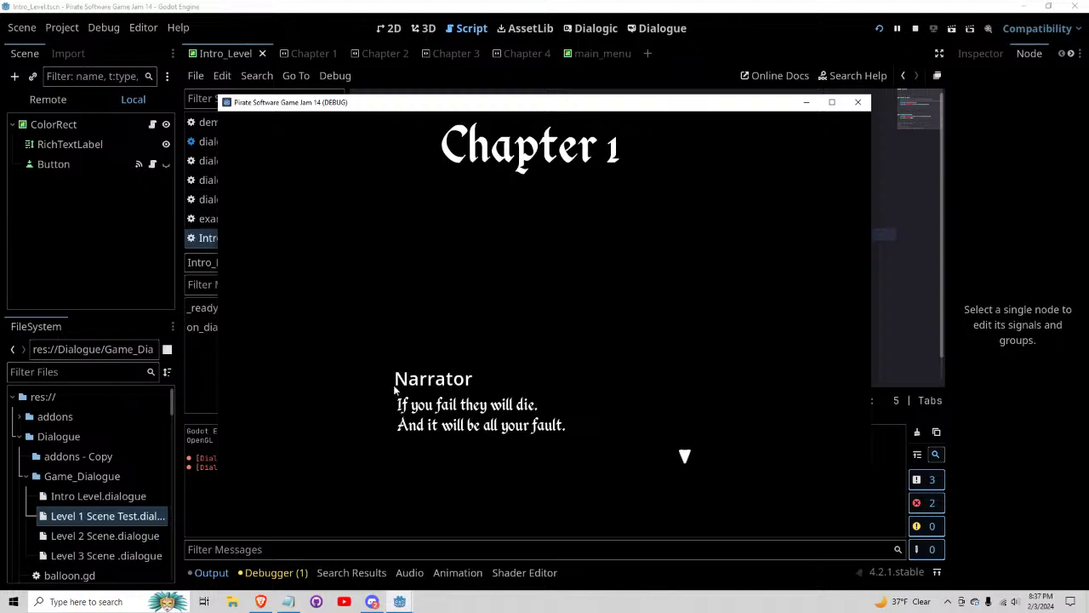
Continue past the human's portrait and answer the Narrator's question with 'They must fear us'
left_click(573, 306)
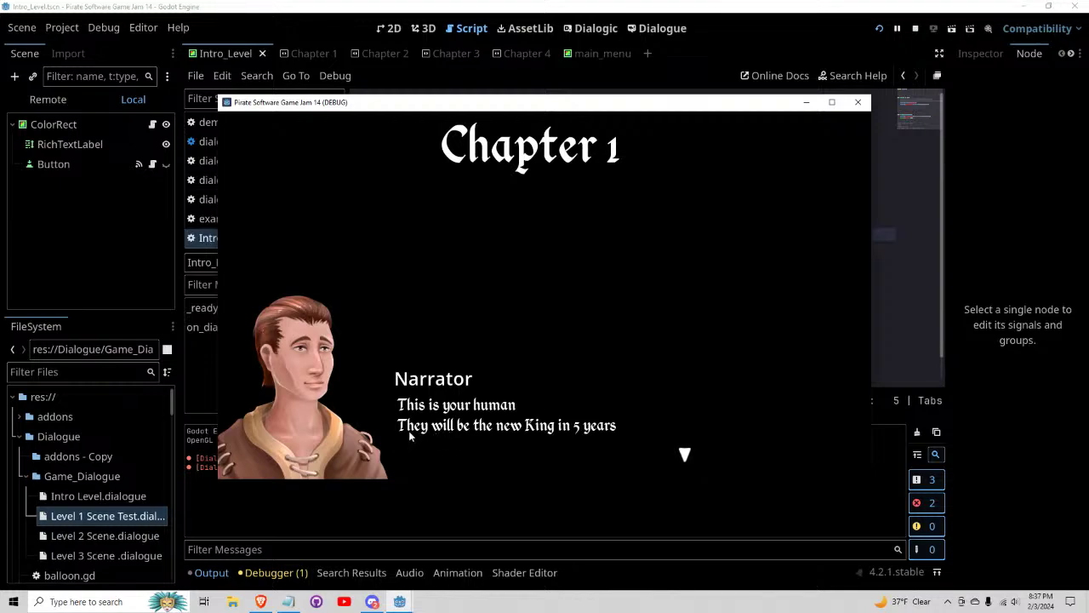
left_click(598, 431)
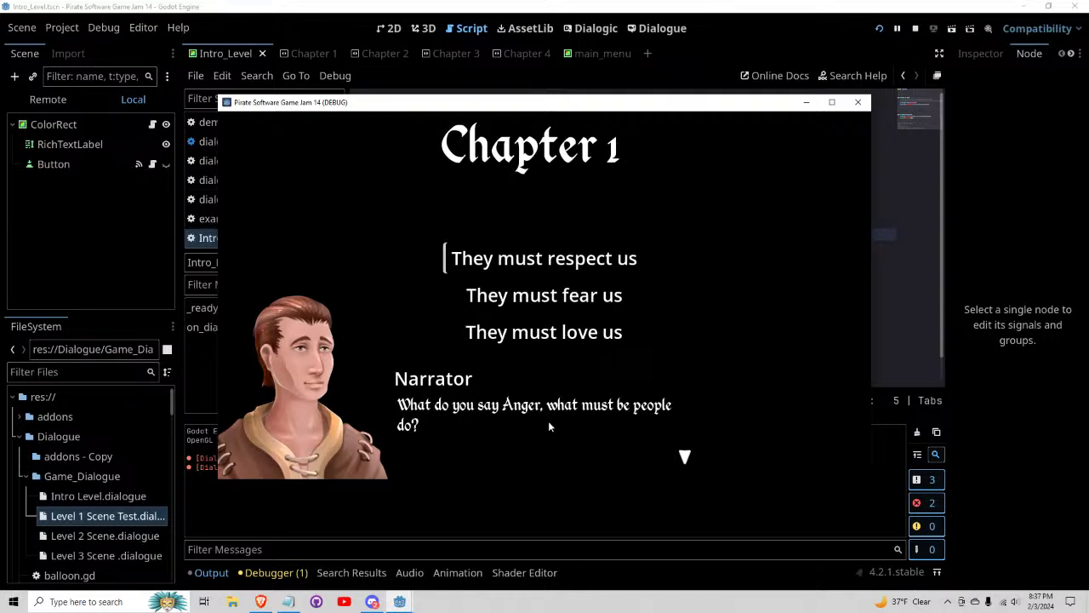
left_click(566, 293)
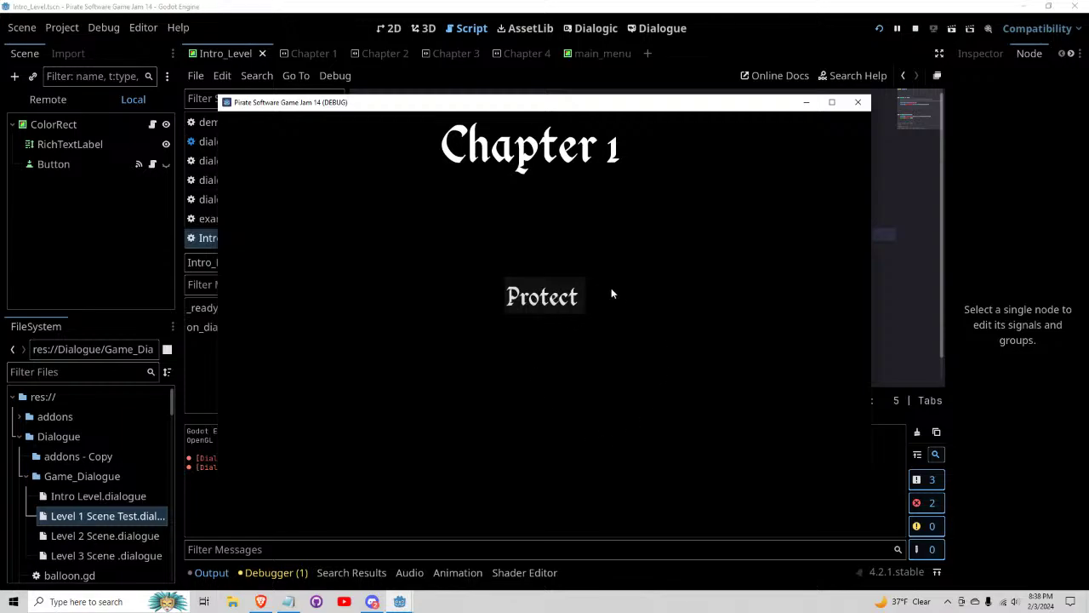
Play through the King's castle dialogue to the end, then close the game with Alt+F4
left_click(553, 295)
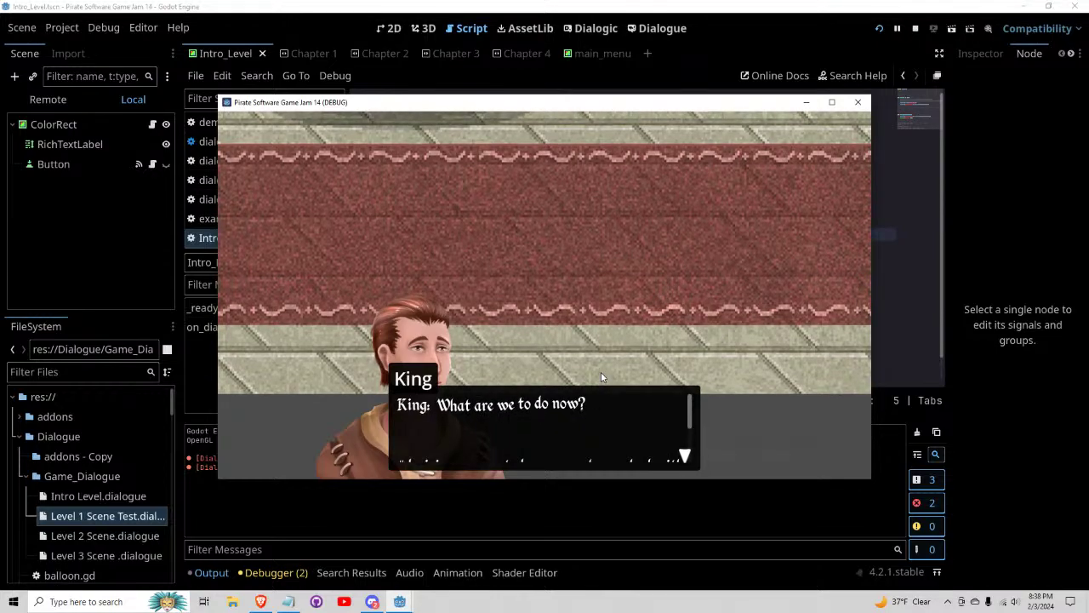
left_click(690, 418)
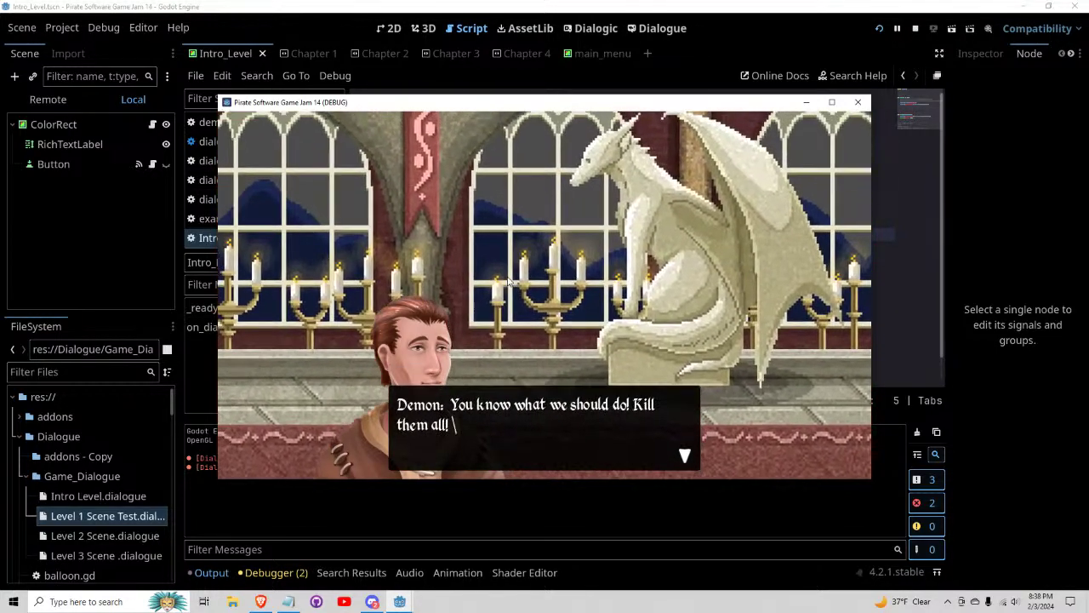
left_click(511, 283)
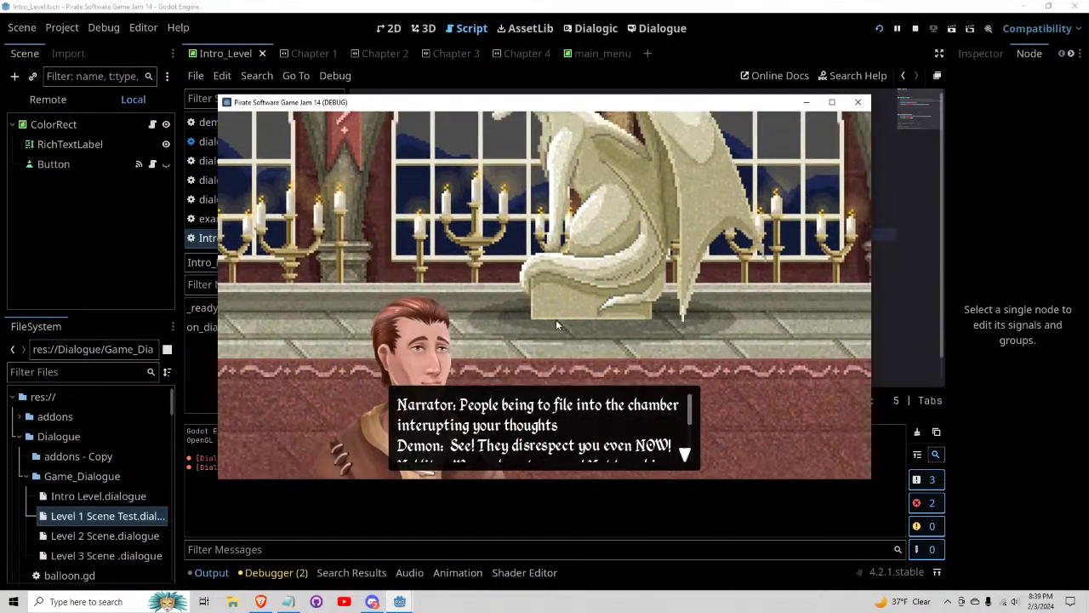
scroll(511, 430, "down", 1)
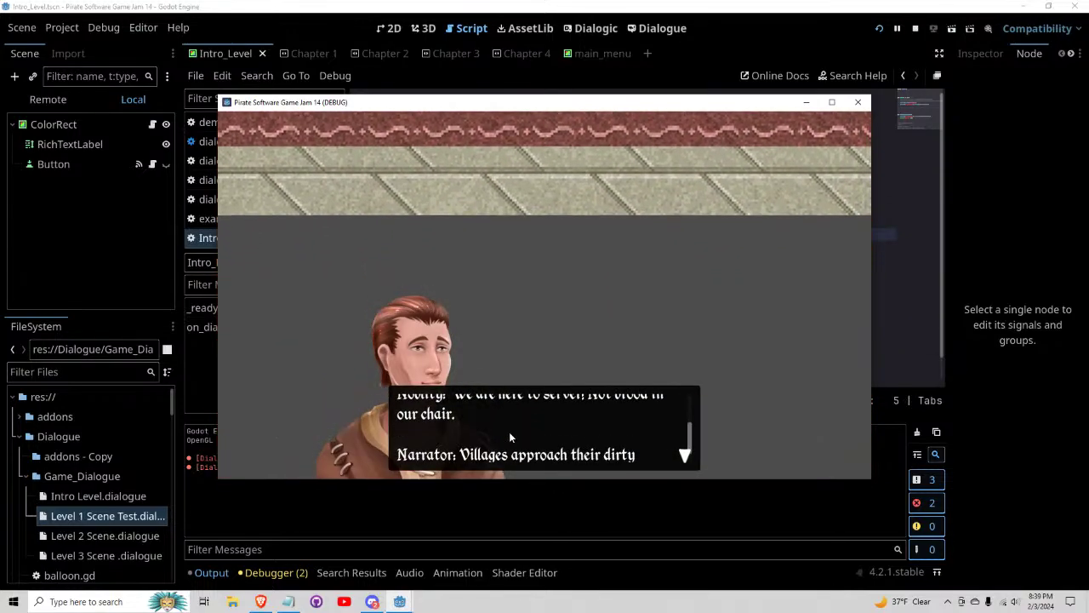
scroll(509, 431, "up", 3)
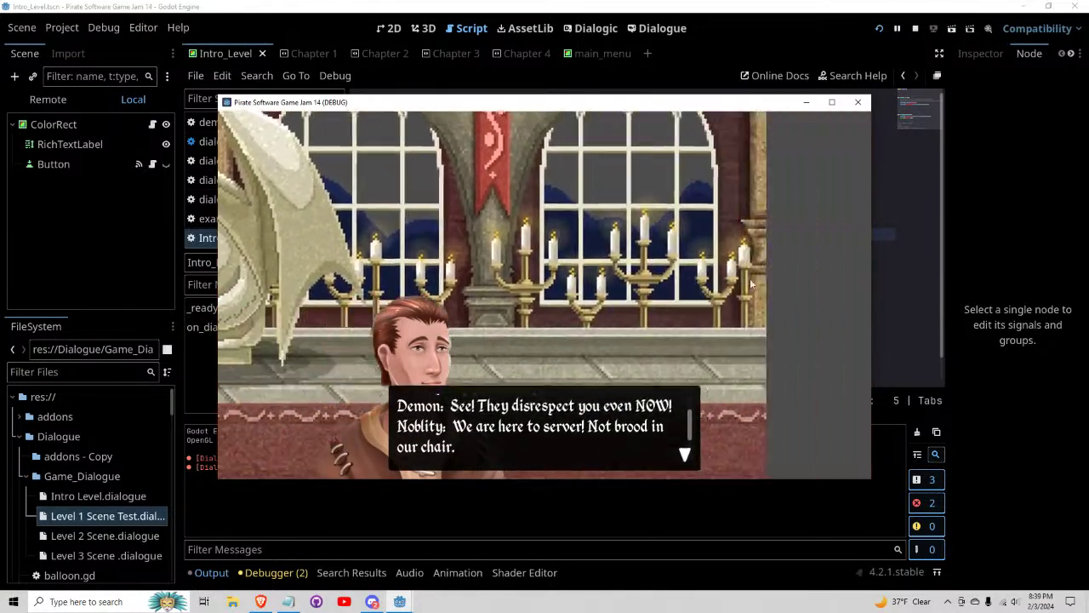
left_click(723, 269)
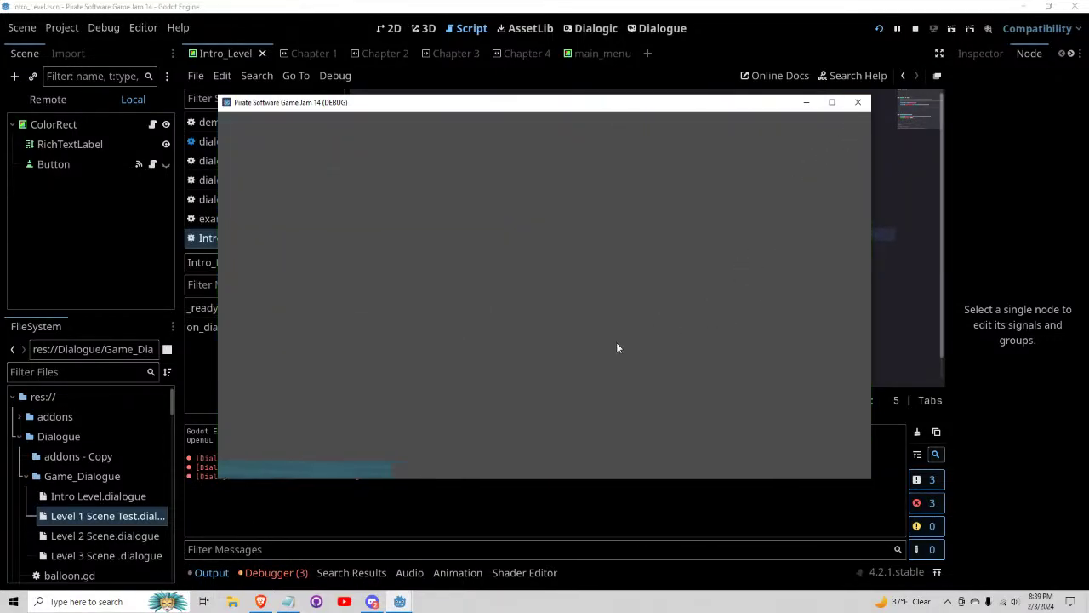
key("alt+F4")
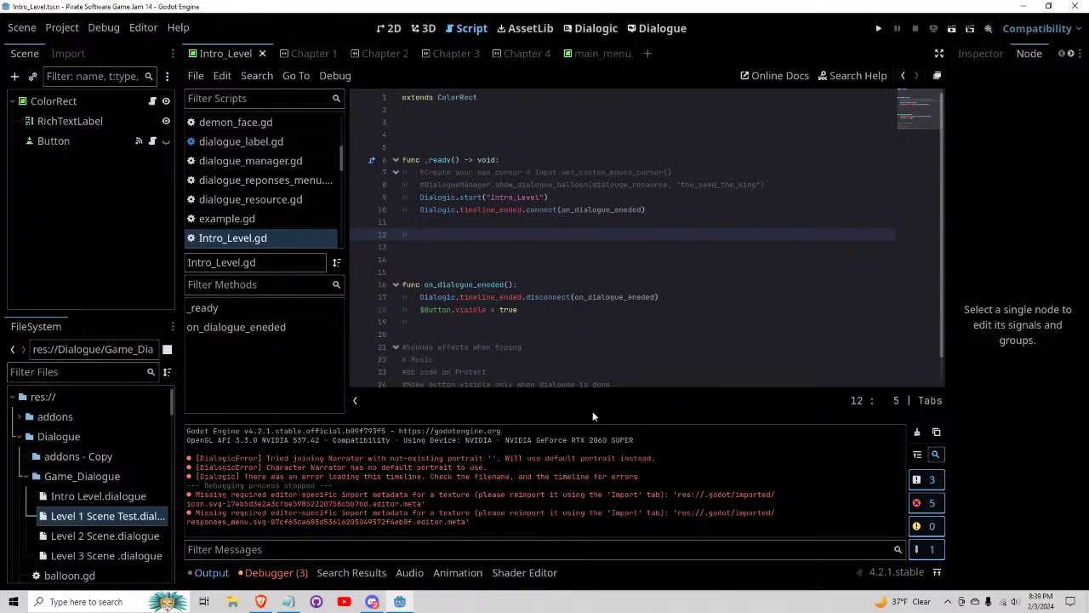
Compare the Chapter 1 Timeline's text and visual views, then open the Level 1 Scene Test dialogue
left_click(596, 28)
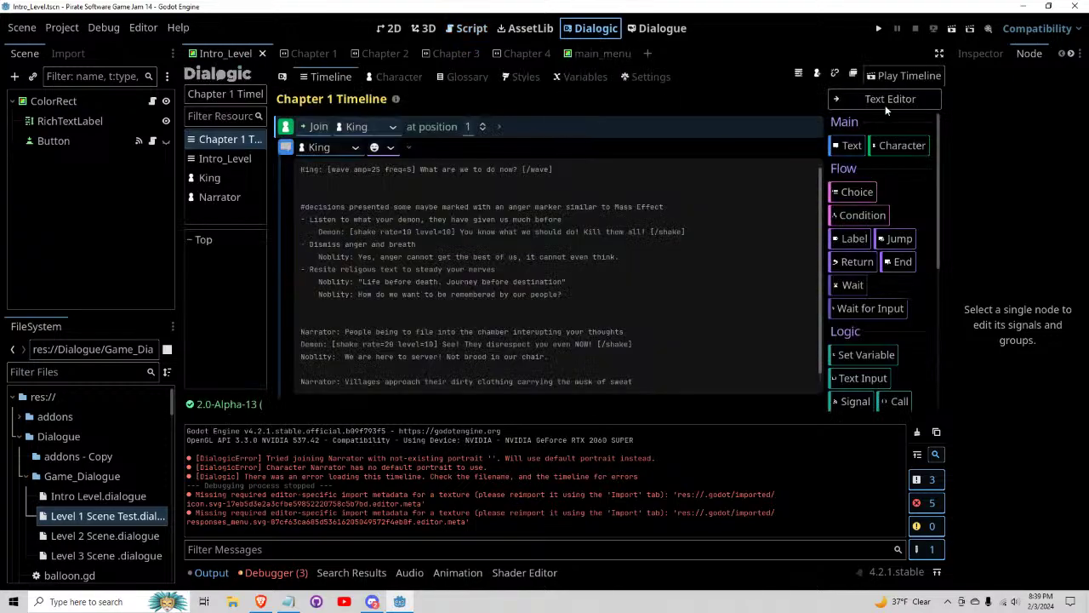
scroll(431, 186, "down", 1)
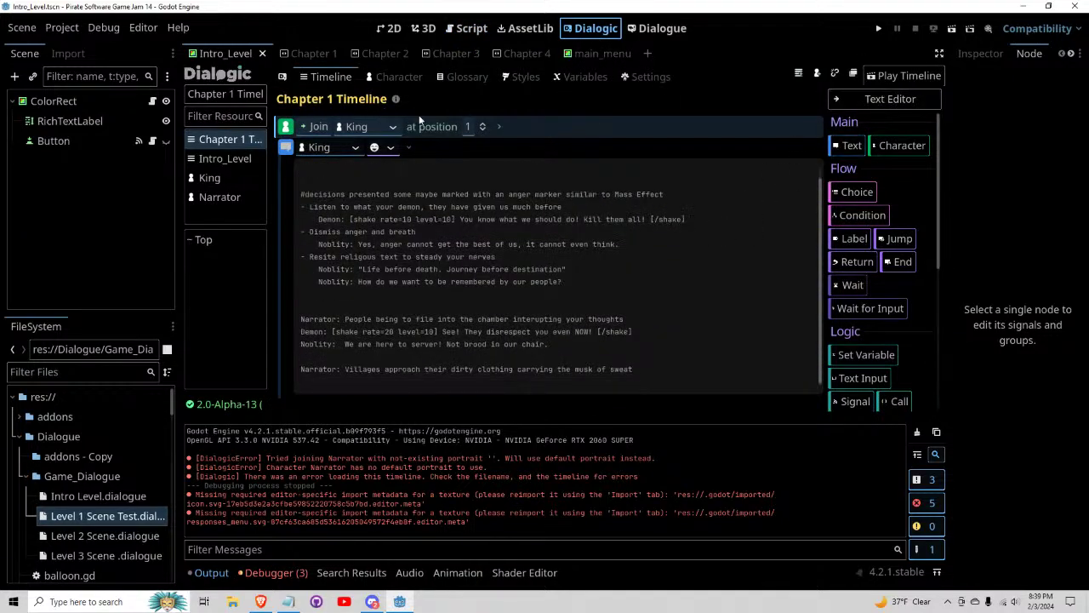
left_click(876, 99)
scroll(440, 203, "down", 1)
left_click(873, 101)
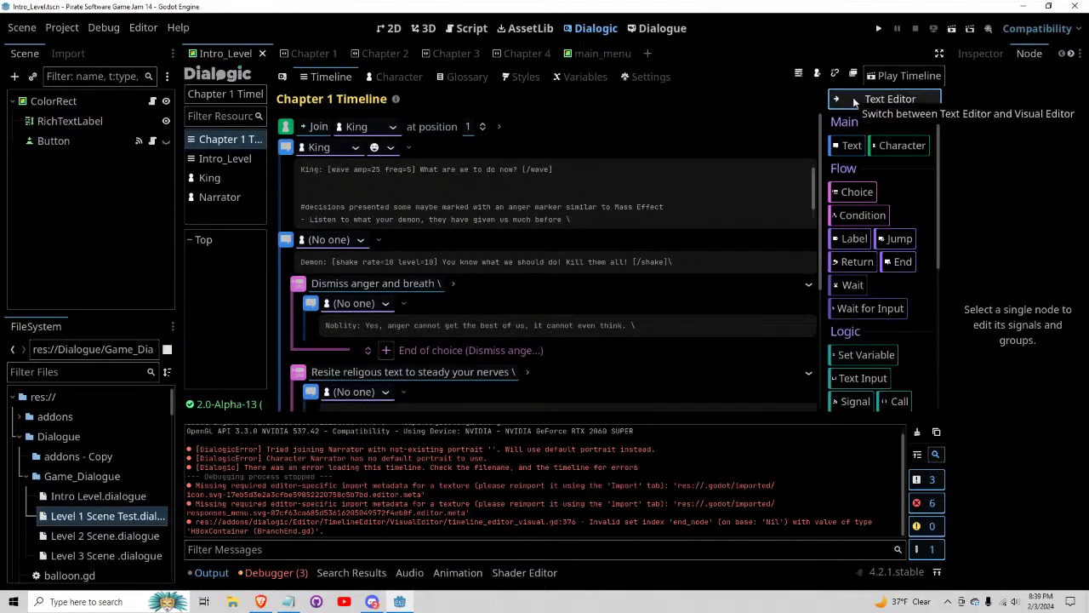
left_click(855, 100)
left_click(660, 28)
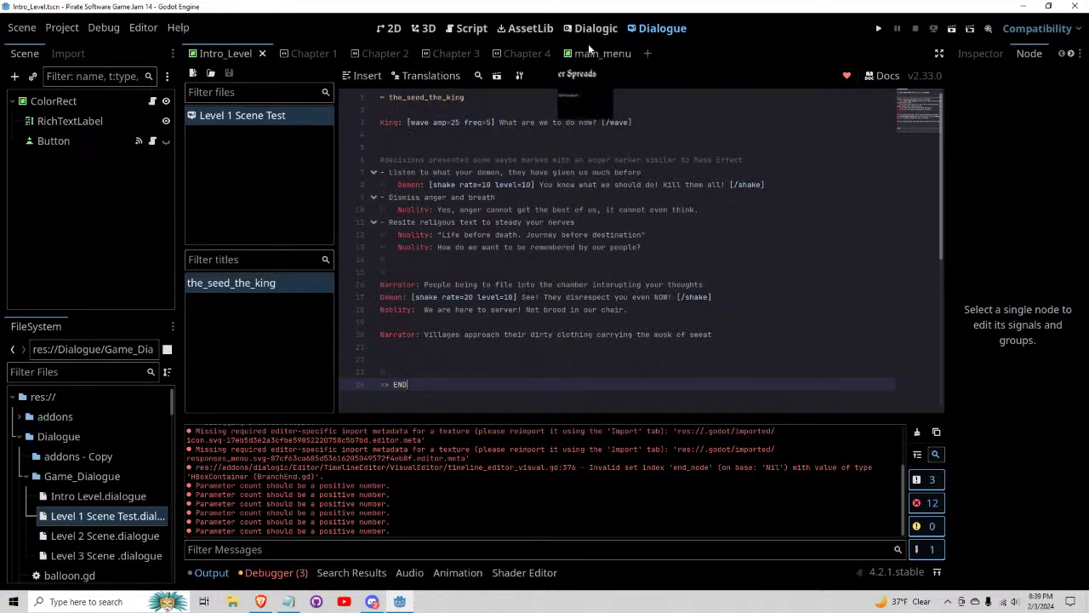
Return to Dialogic and scroll the Chapter 1 Timeline text to the King's line
scroll(445, 350, "down", 3)
scroll(445, 321, "up", 3)
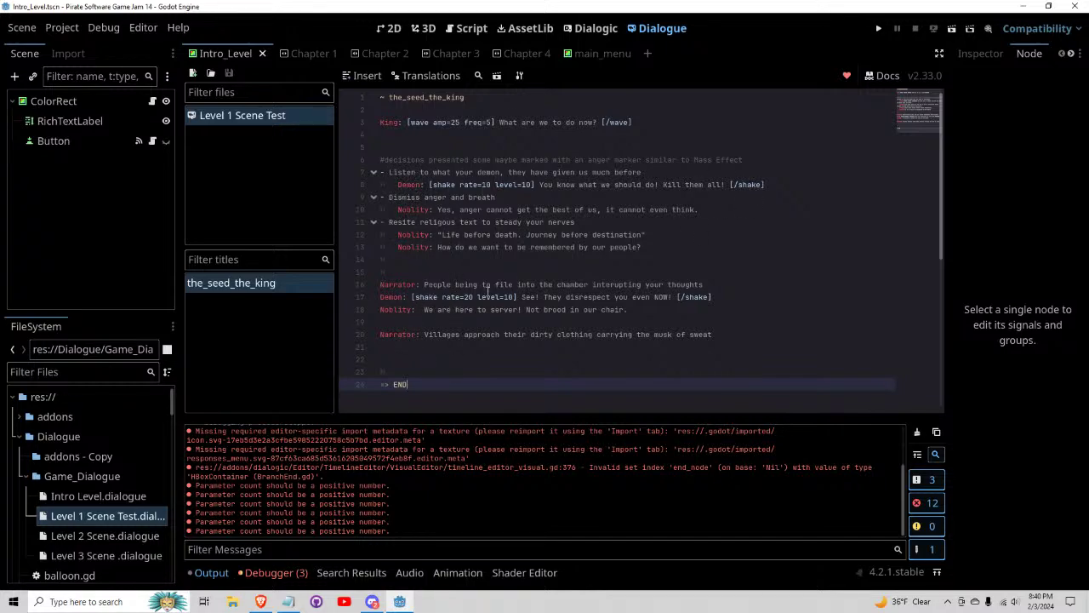
left_click(596, 28)
scroll(546, 178, "down", 1)
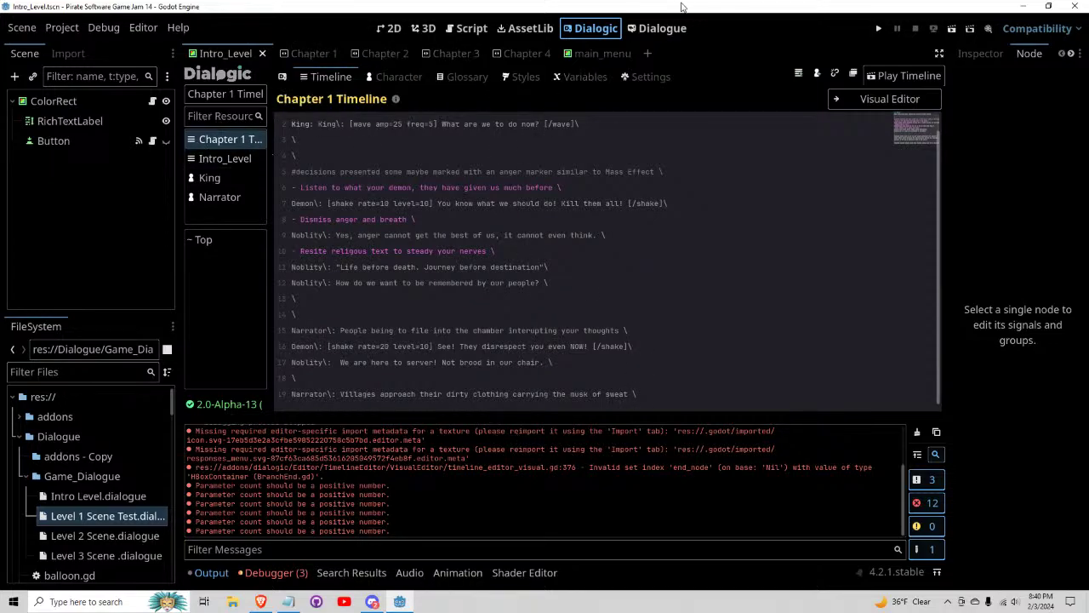
In the visual editor, lower King's Join 'at position' value from 1 to 0
left_click(869, 99)
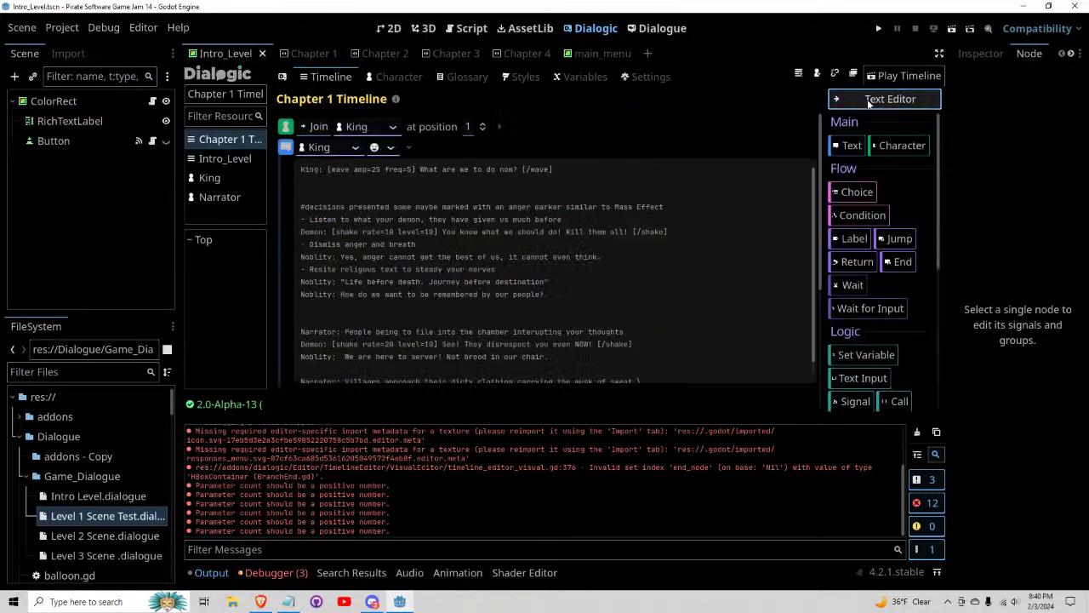
left_click(480, 132)
left_click(483, 131)
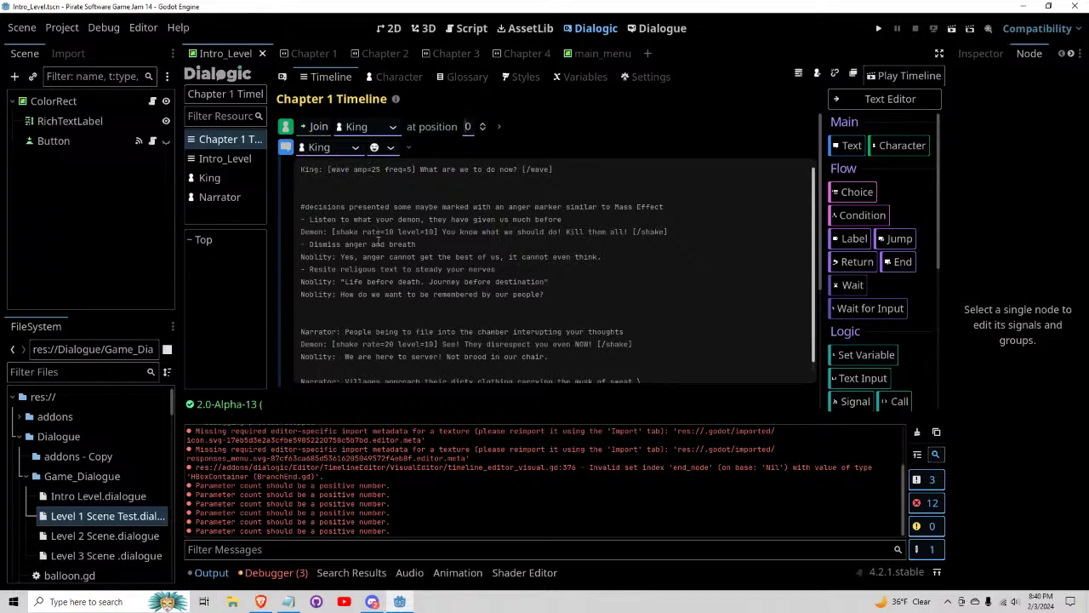
scroll(387, 260, "down", 3)
scroll(388, 267, "up", 3)
scroll(366, 259, "down", 3)
scroll(366, 259, "up", 3)
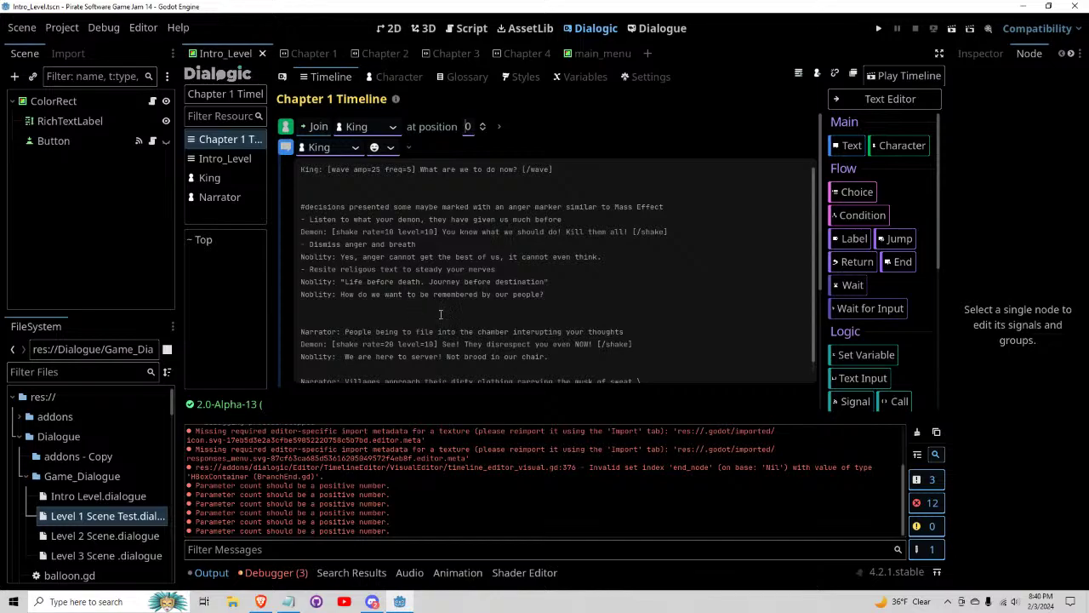
scroll(868, 309, "down", 3)
scroll(864, 308, "up", 4)
Switch from the Intro_Level tab to Chapter 1 and view its castle hall in the 2D workspace
left_click(293, 53)
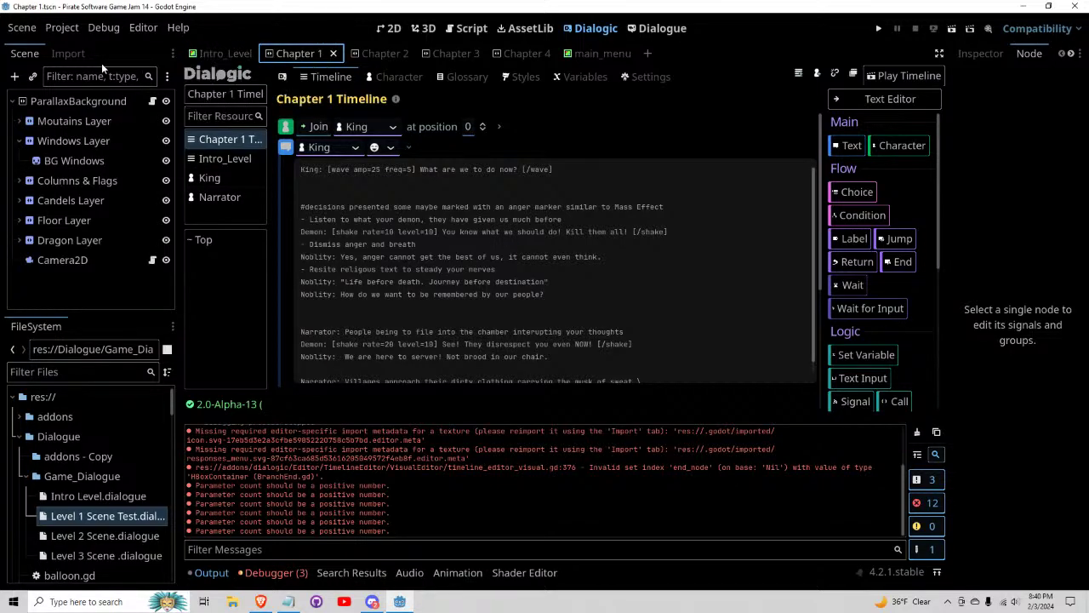
left_click(215, 51)
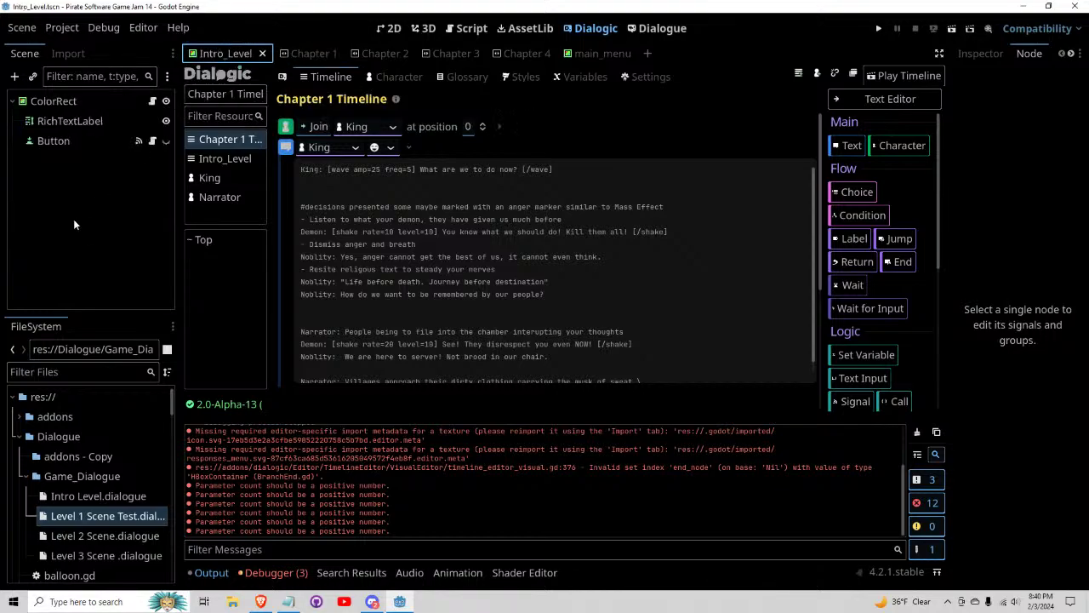
left_click(300, 53)
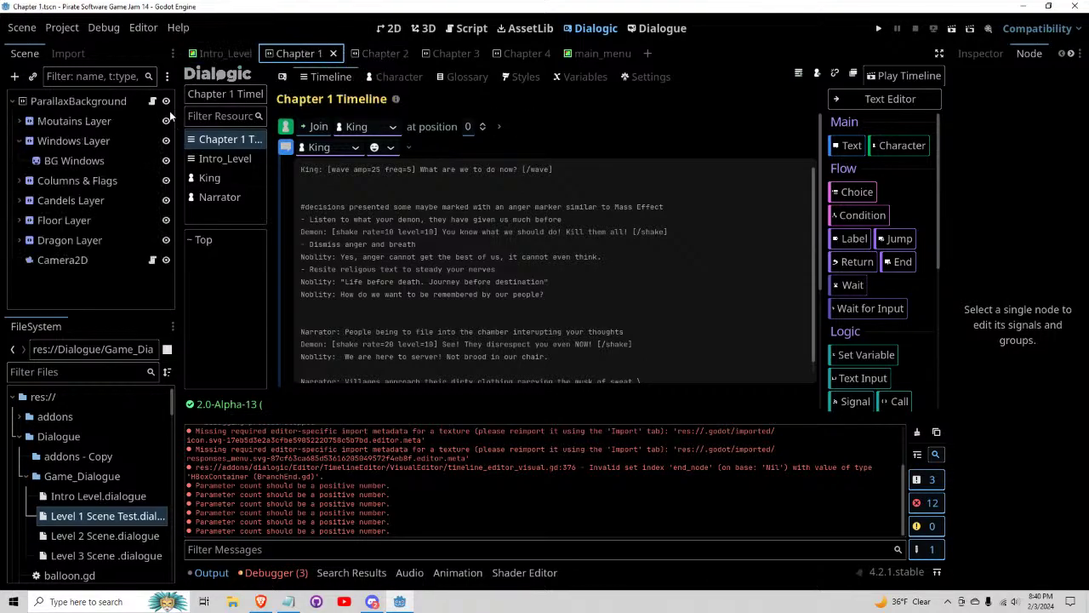
left_click(390, 28)
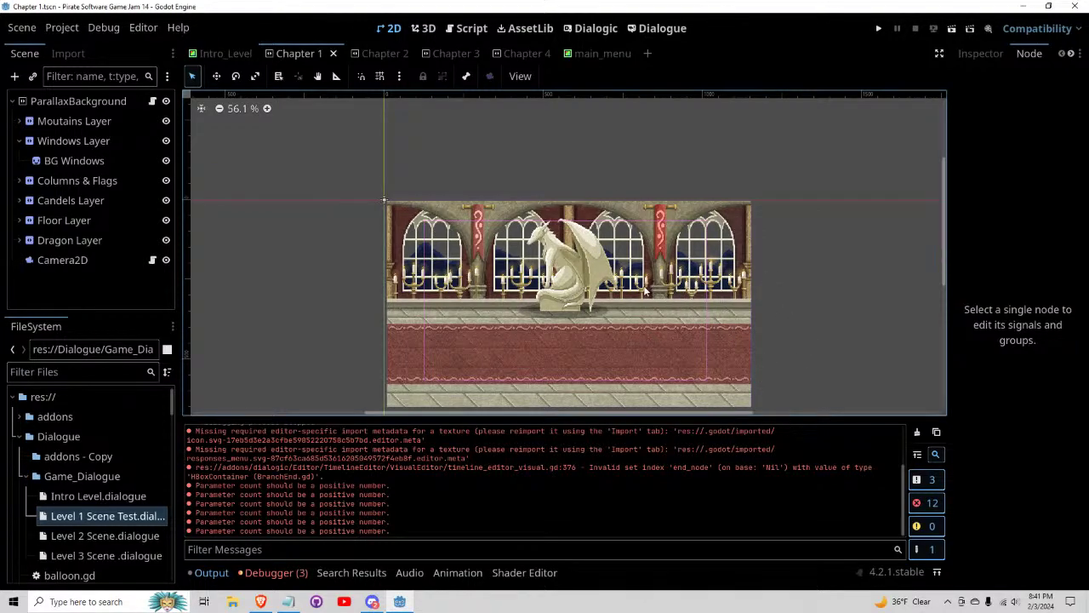
left_click(226, 53)
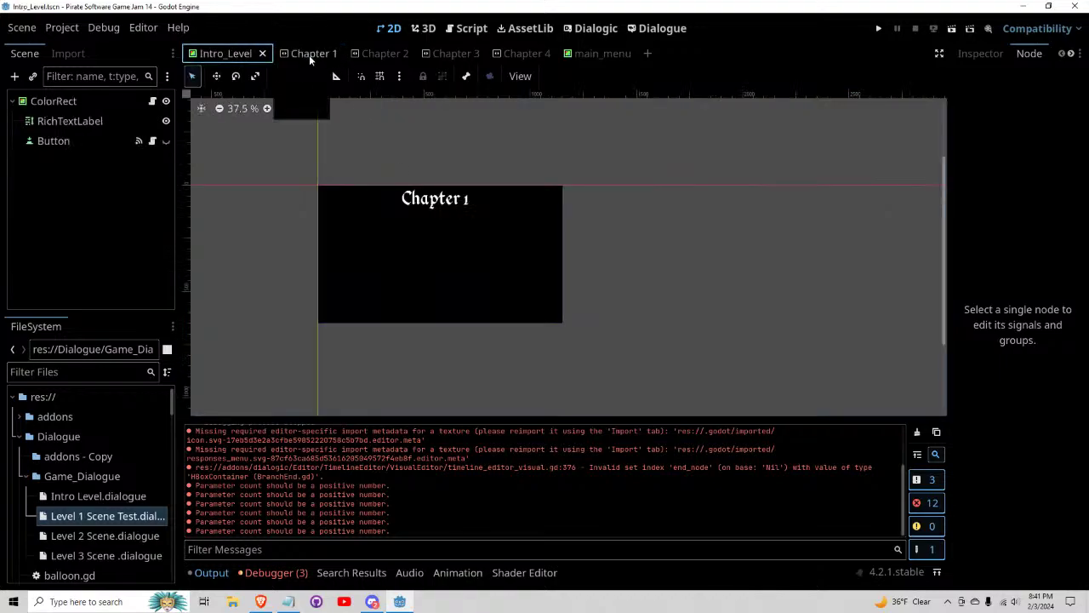
left_click(309, 53)
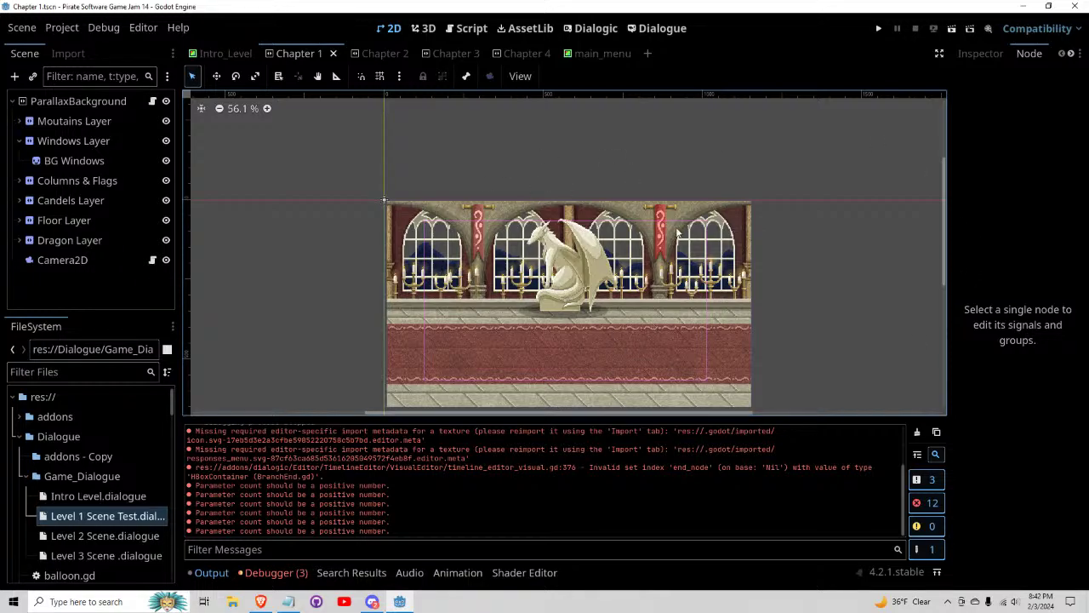
scroll(520, 383, "up", 4)
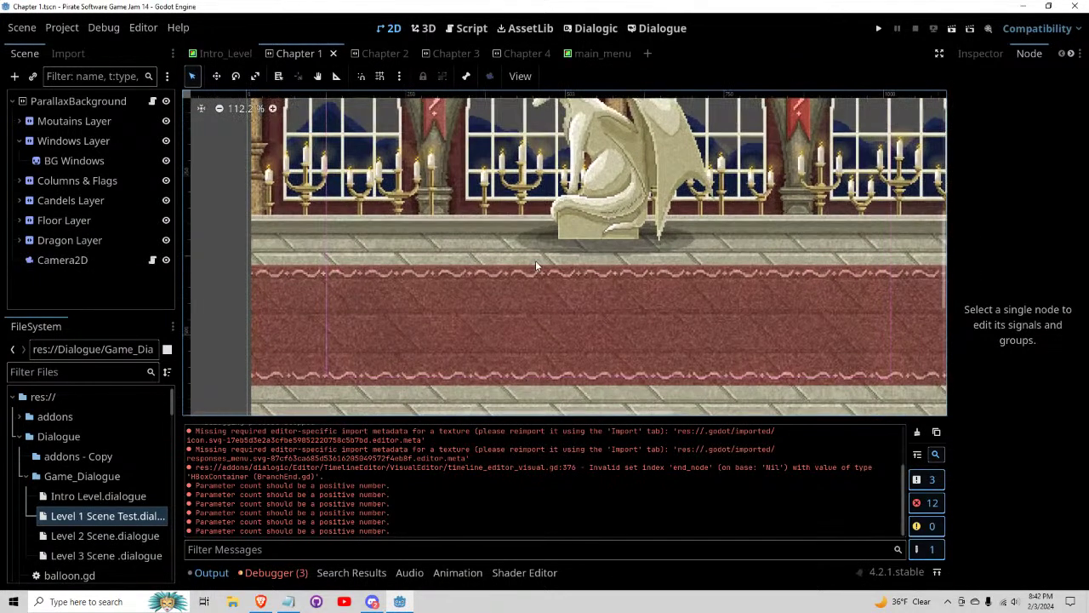
middle_click_drag(507, 315, 481, 315)
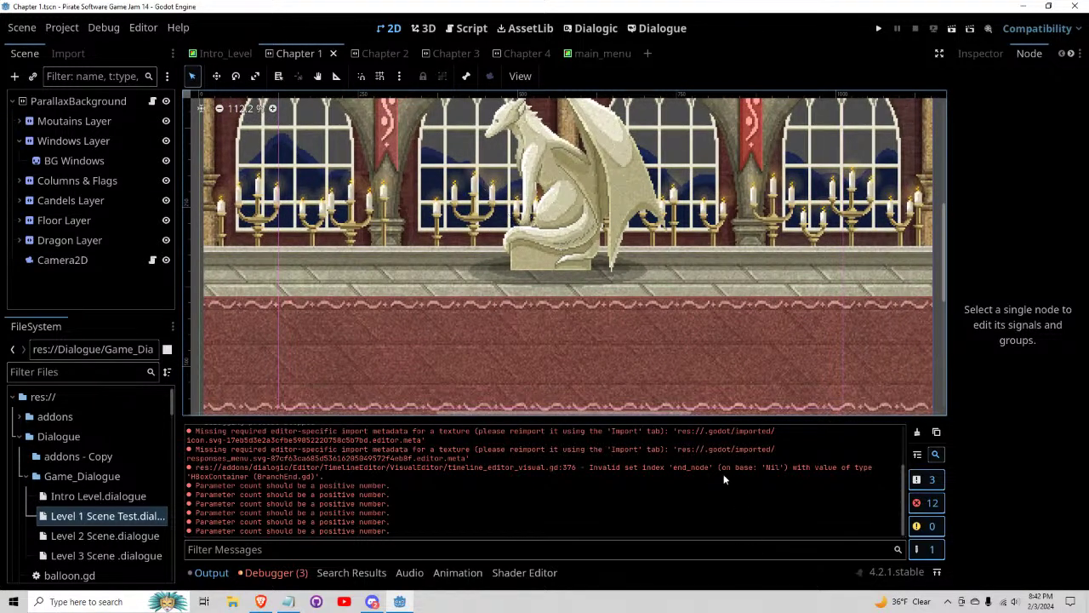
scroll(680, 388, "down", 3)
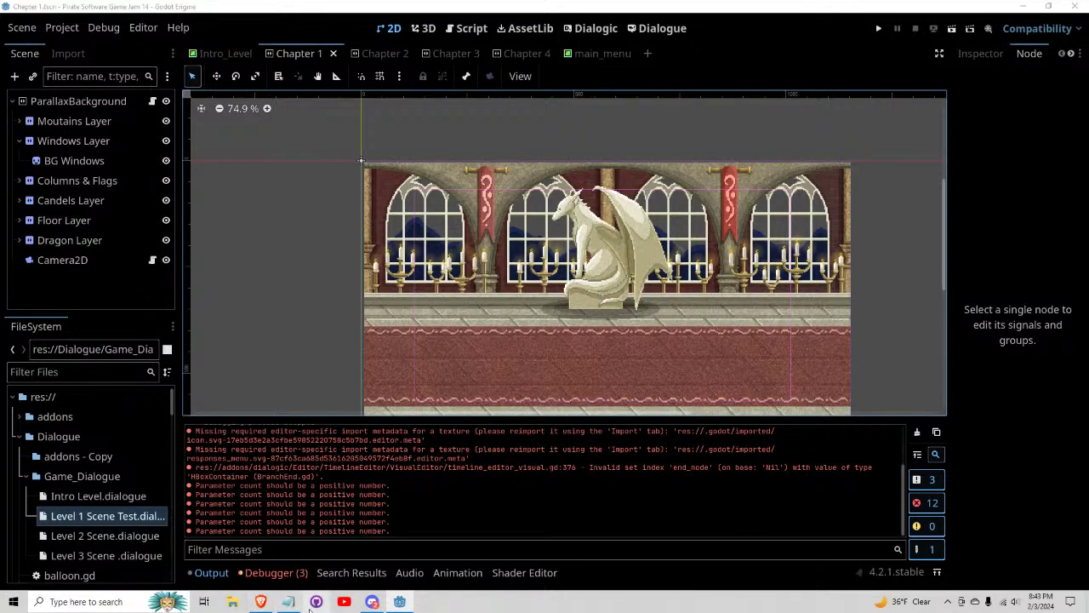
left_click(290, 602)
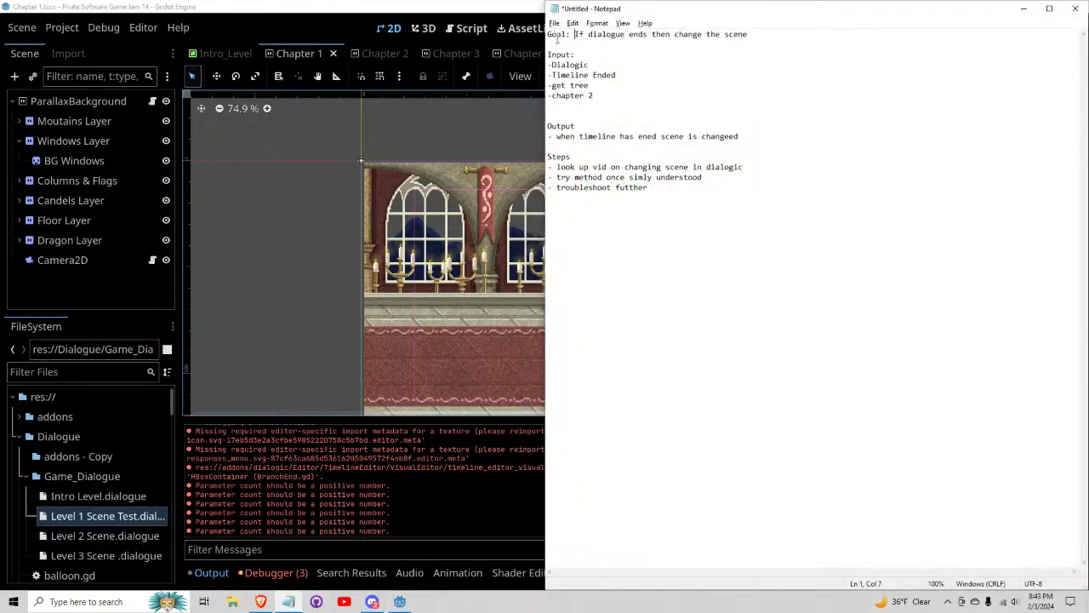
left_click_drag(549, 35, 663, 36)
key("ctrl+a")
left_click(717, 233)
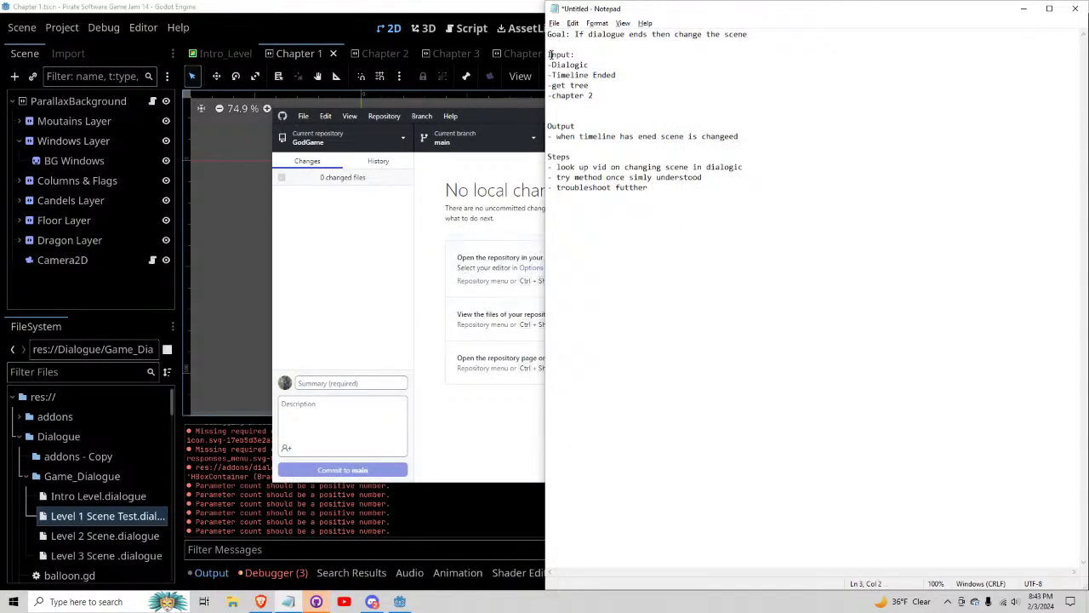
left_click_drag(549, 55, 605, 58)
left_click_drag(548, 157, 750, 169)
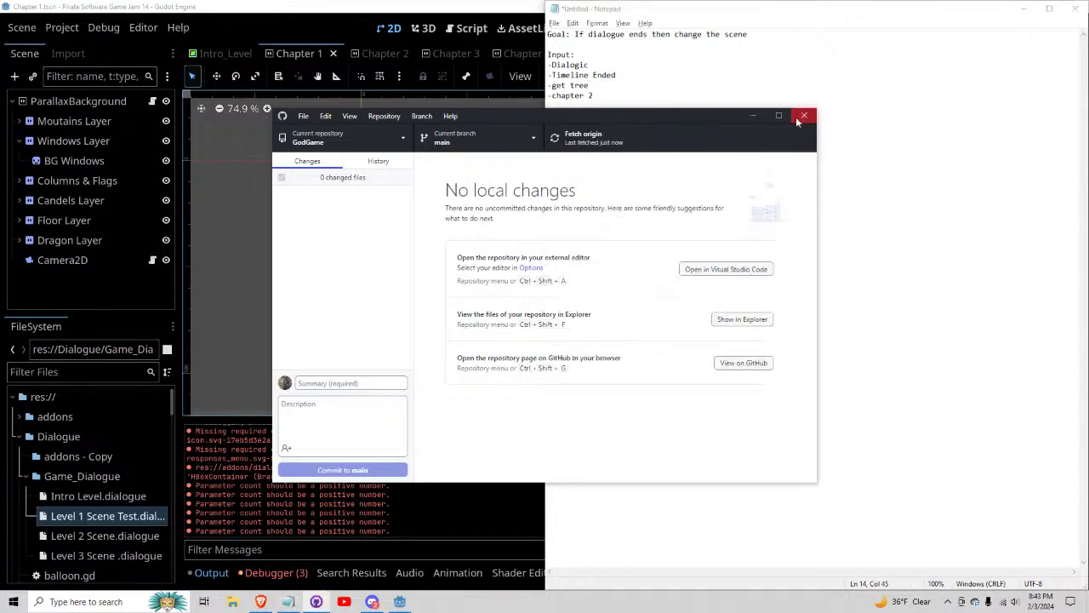
left_click(541, 330)
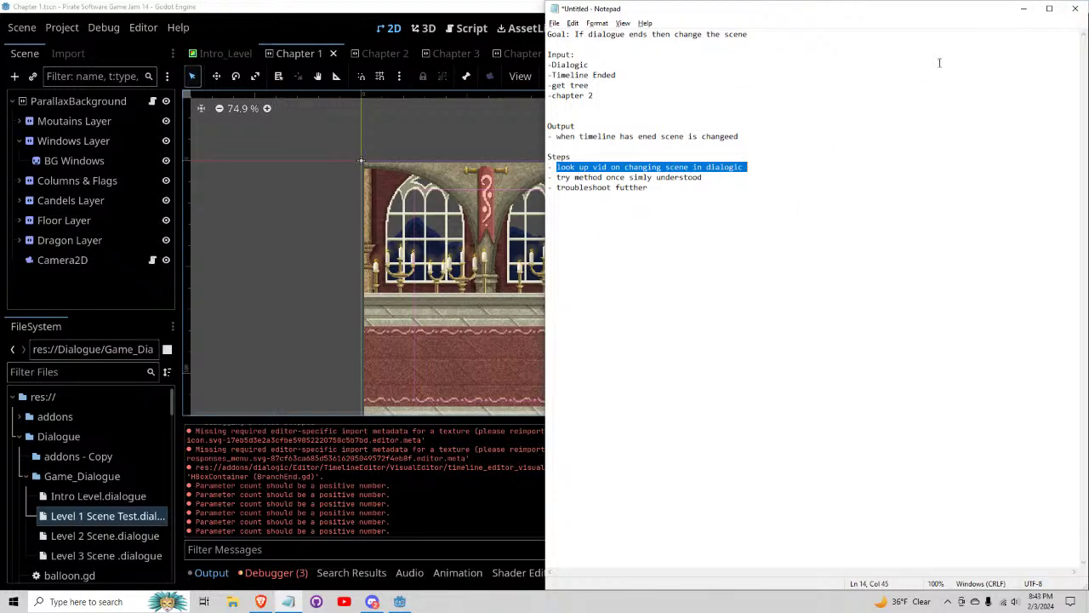
left_click(1025, 10)
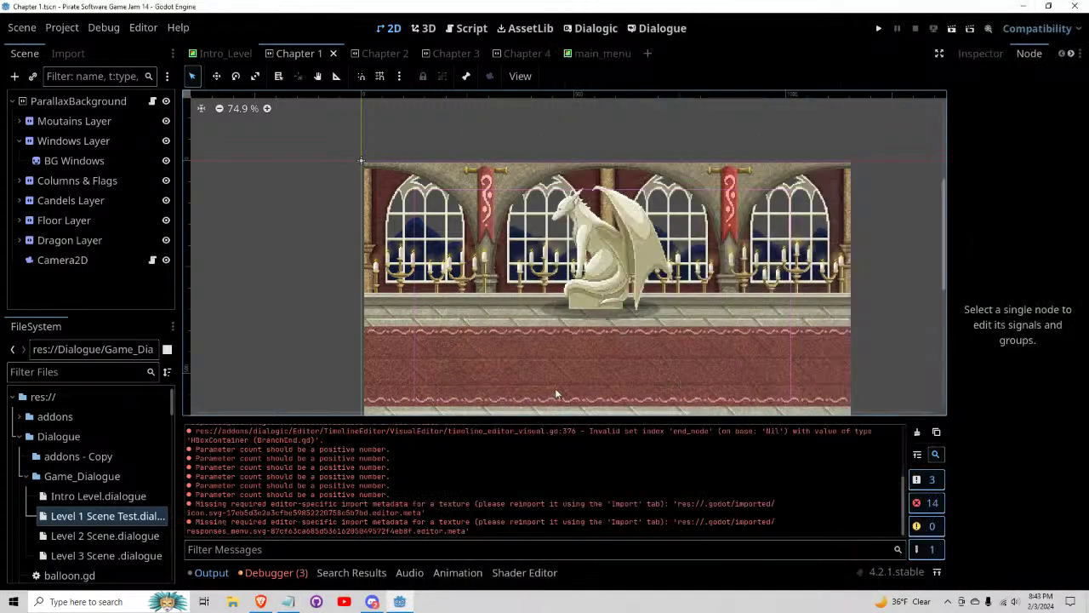